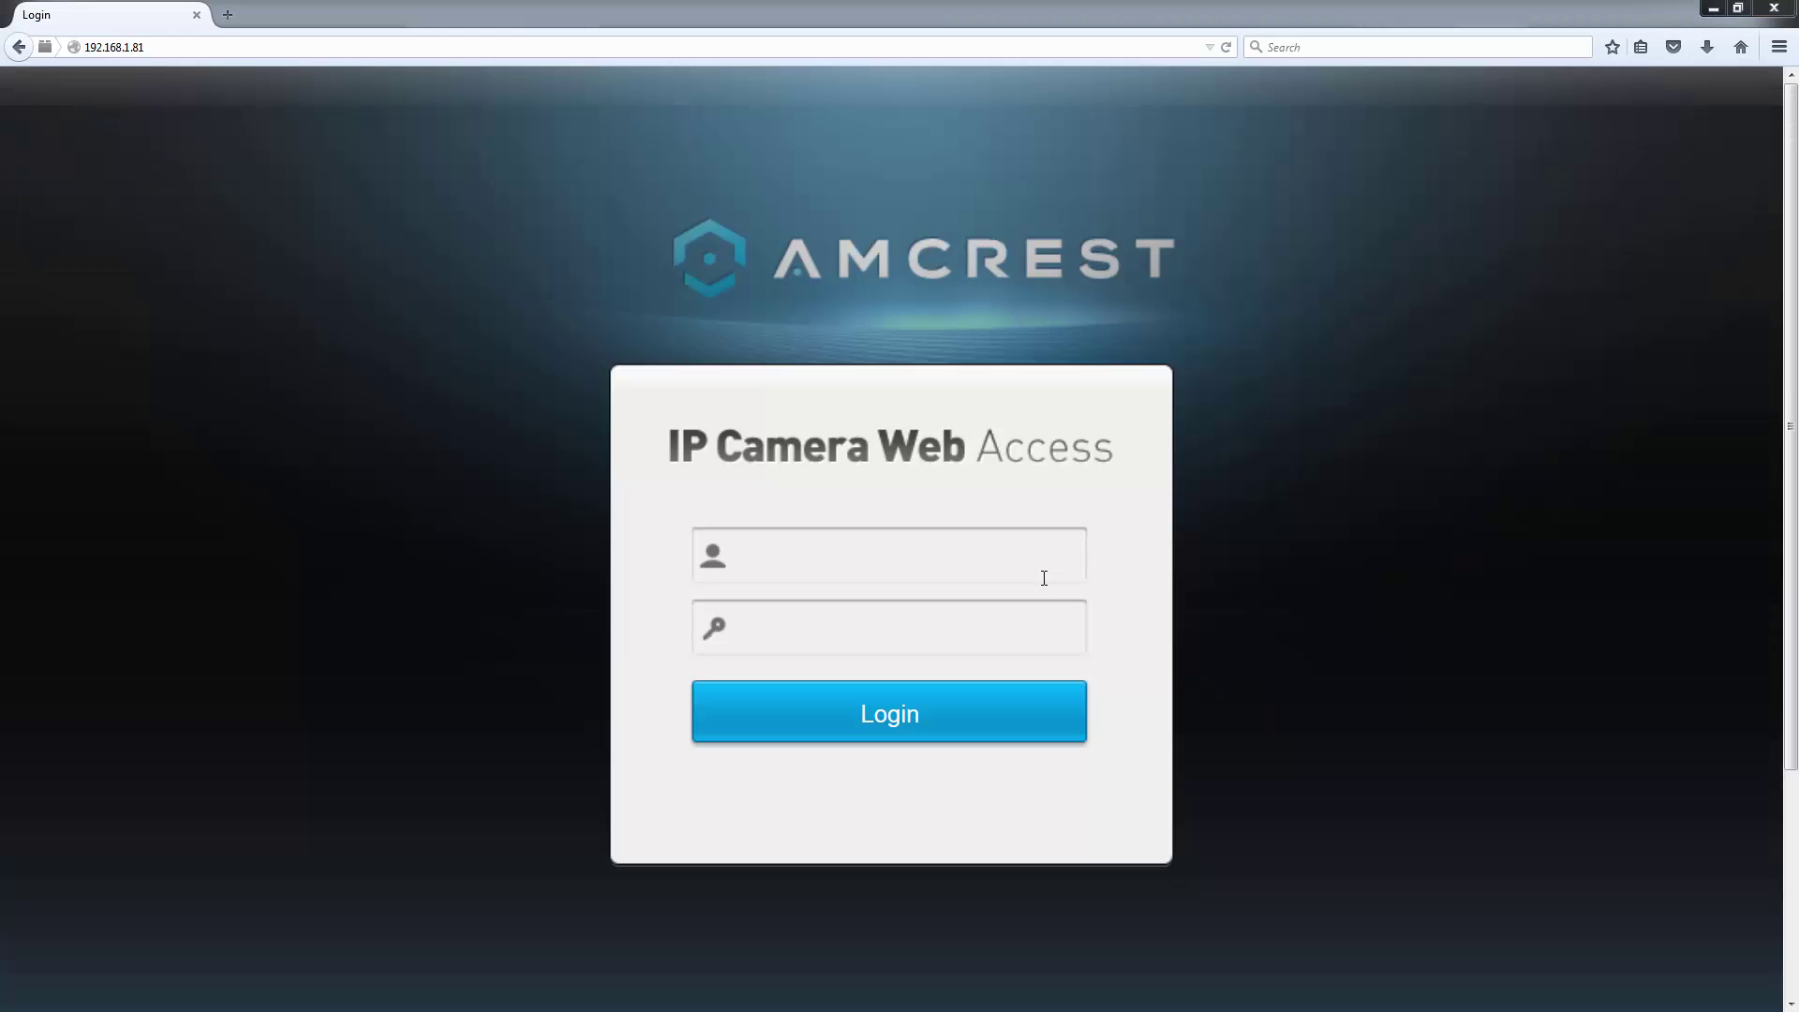
# - Log in to the camera by entering its username and password to reach the live view
pyautogui.click(1031, 570)
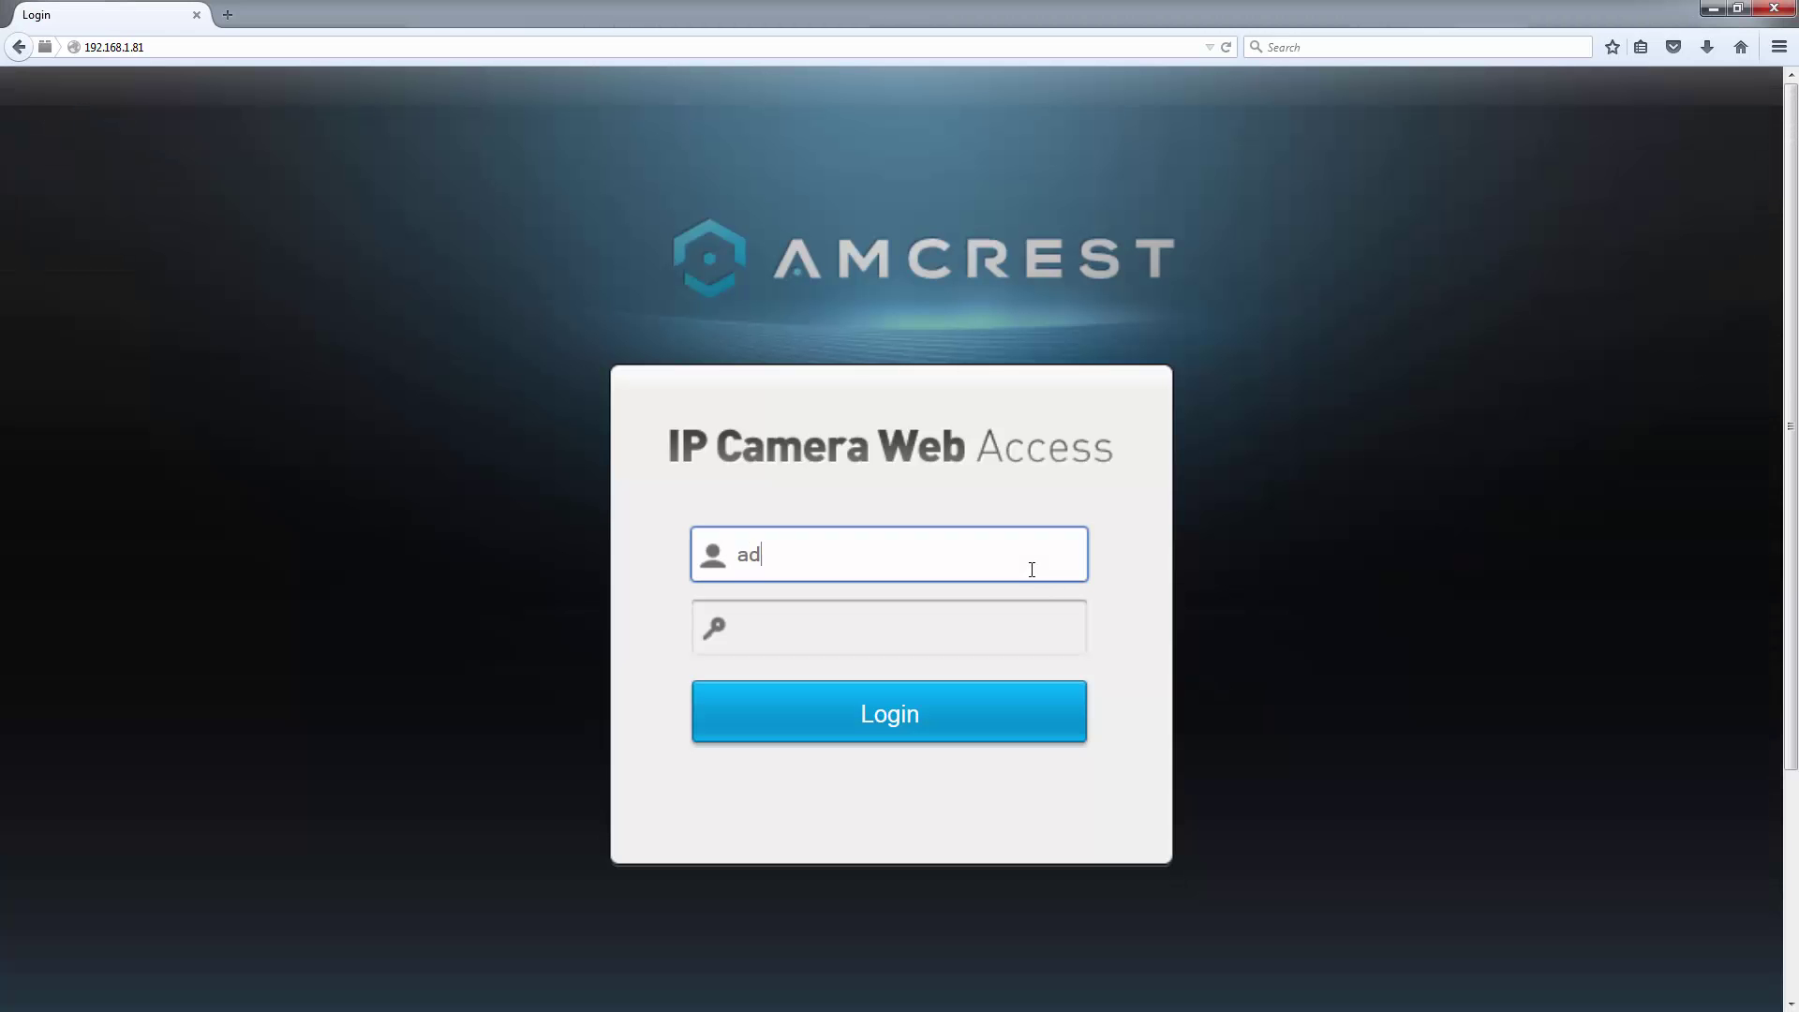
pyautogui.press('Tab')
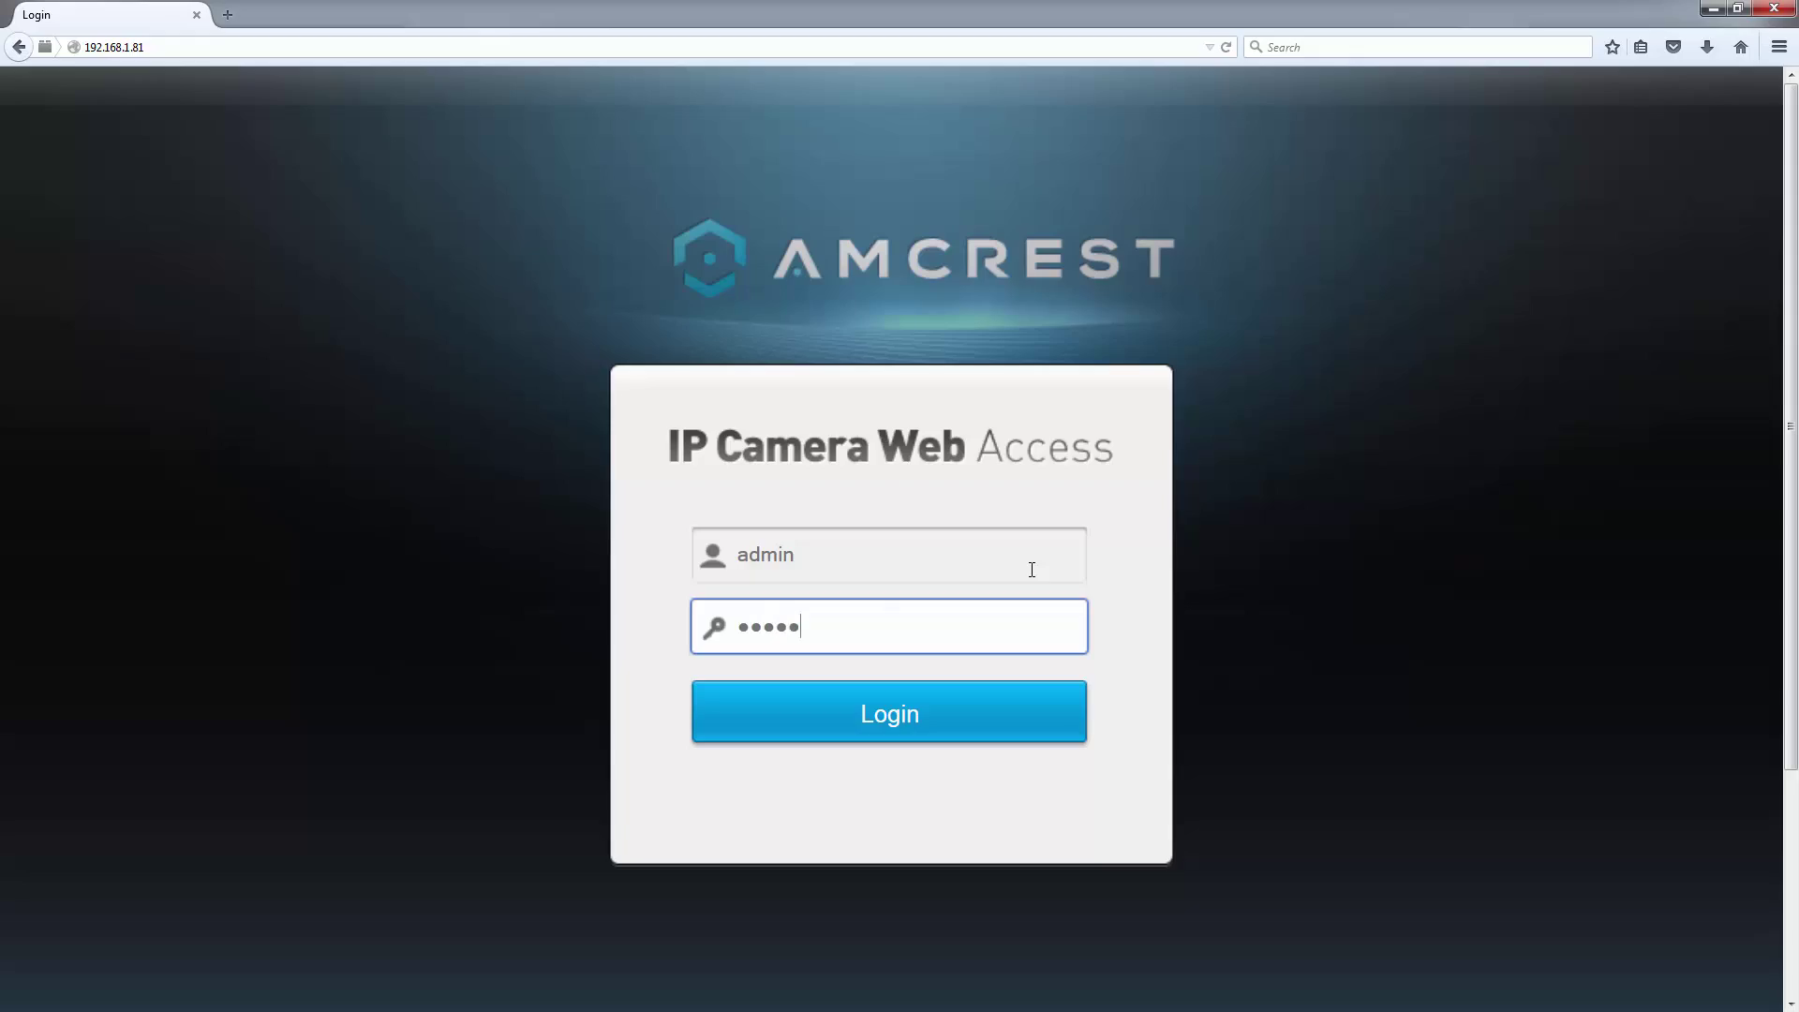
pyautogui.press('Return')
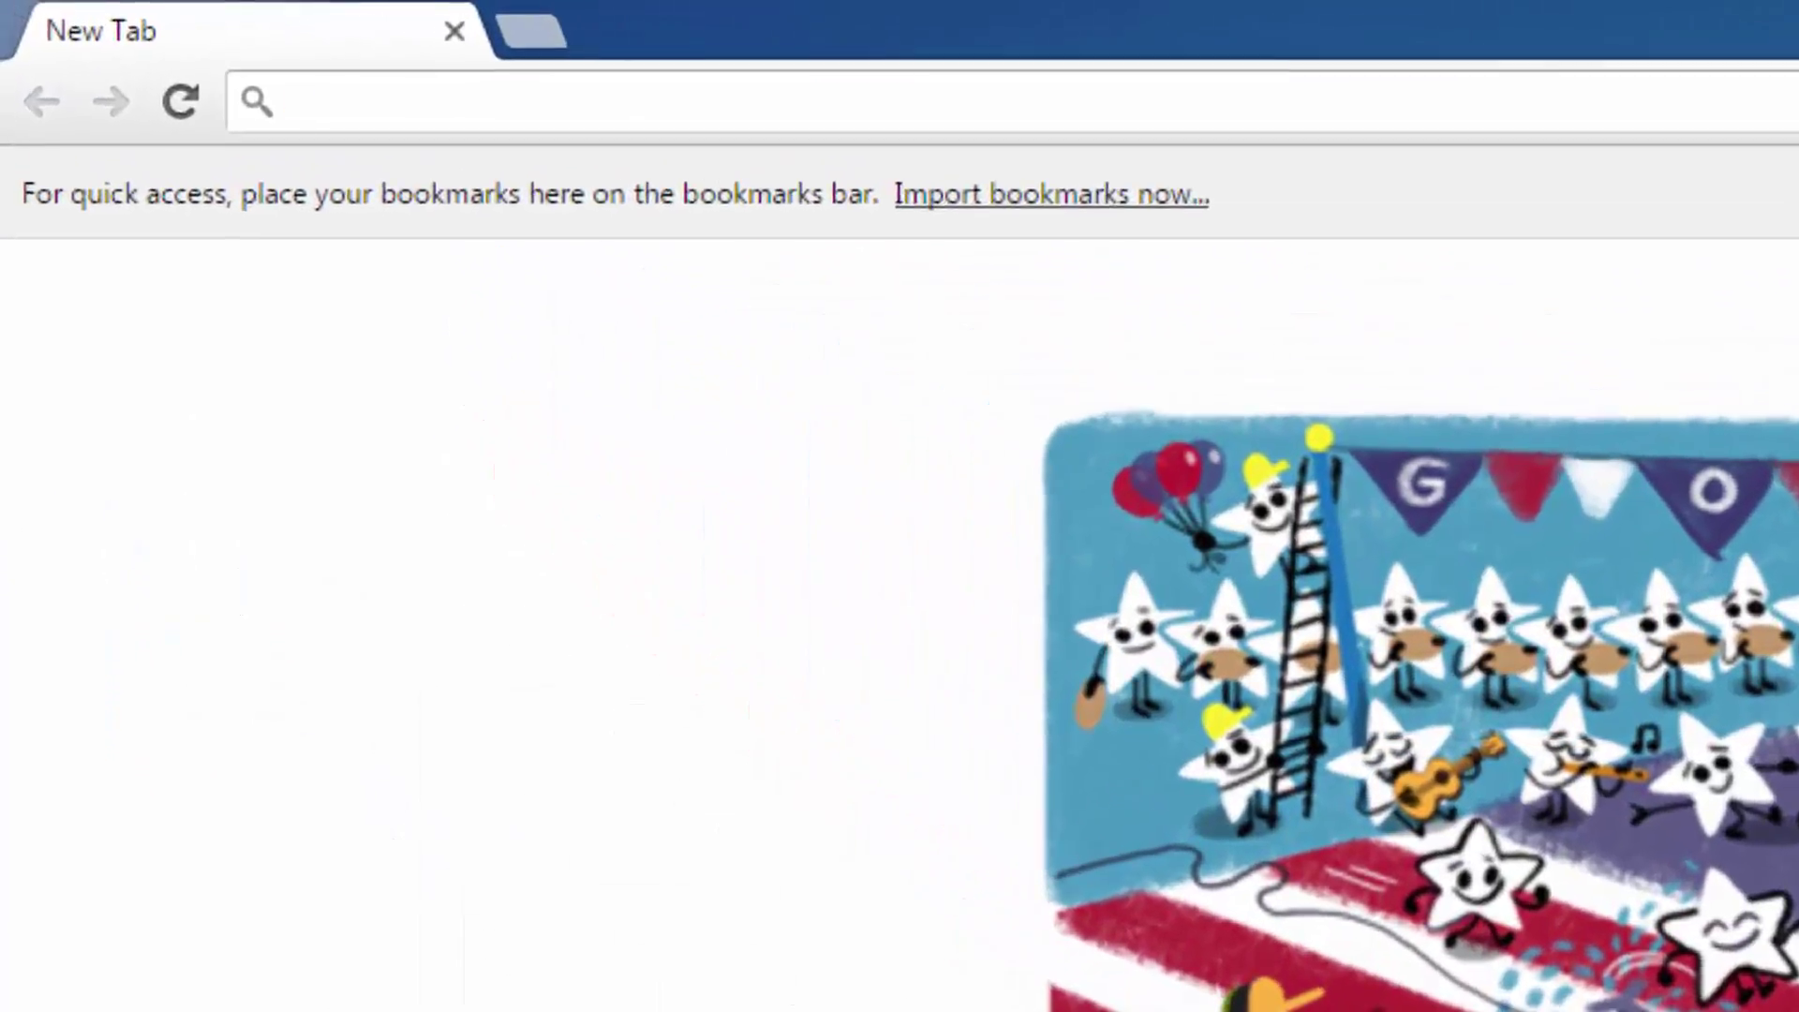
# - Go to amcrest.com/videos and open a playlist on the Amcrest YouTube channel
pyautogui.write('amcrest.com/videos')
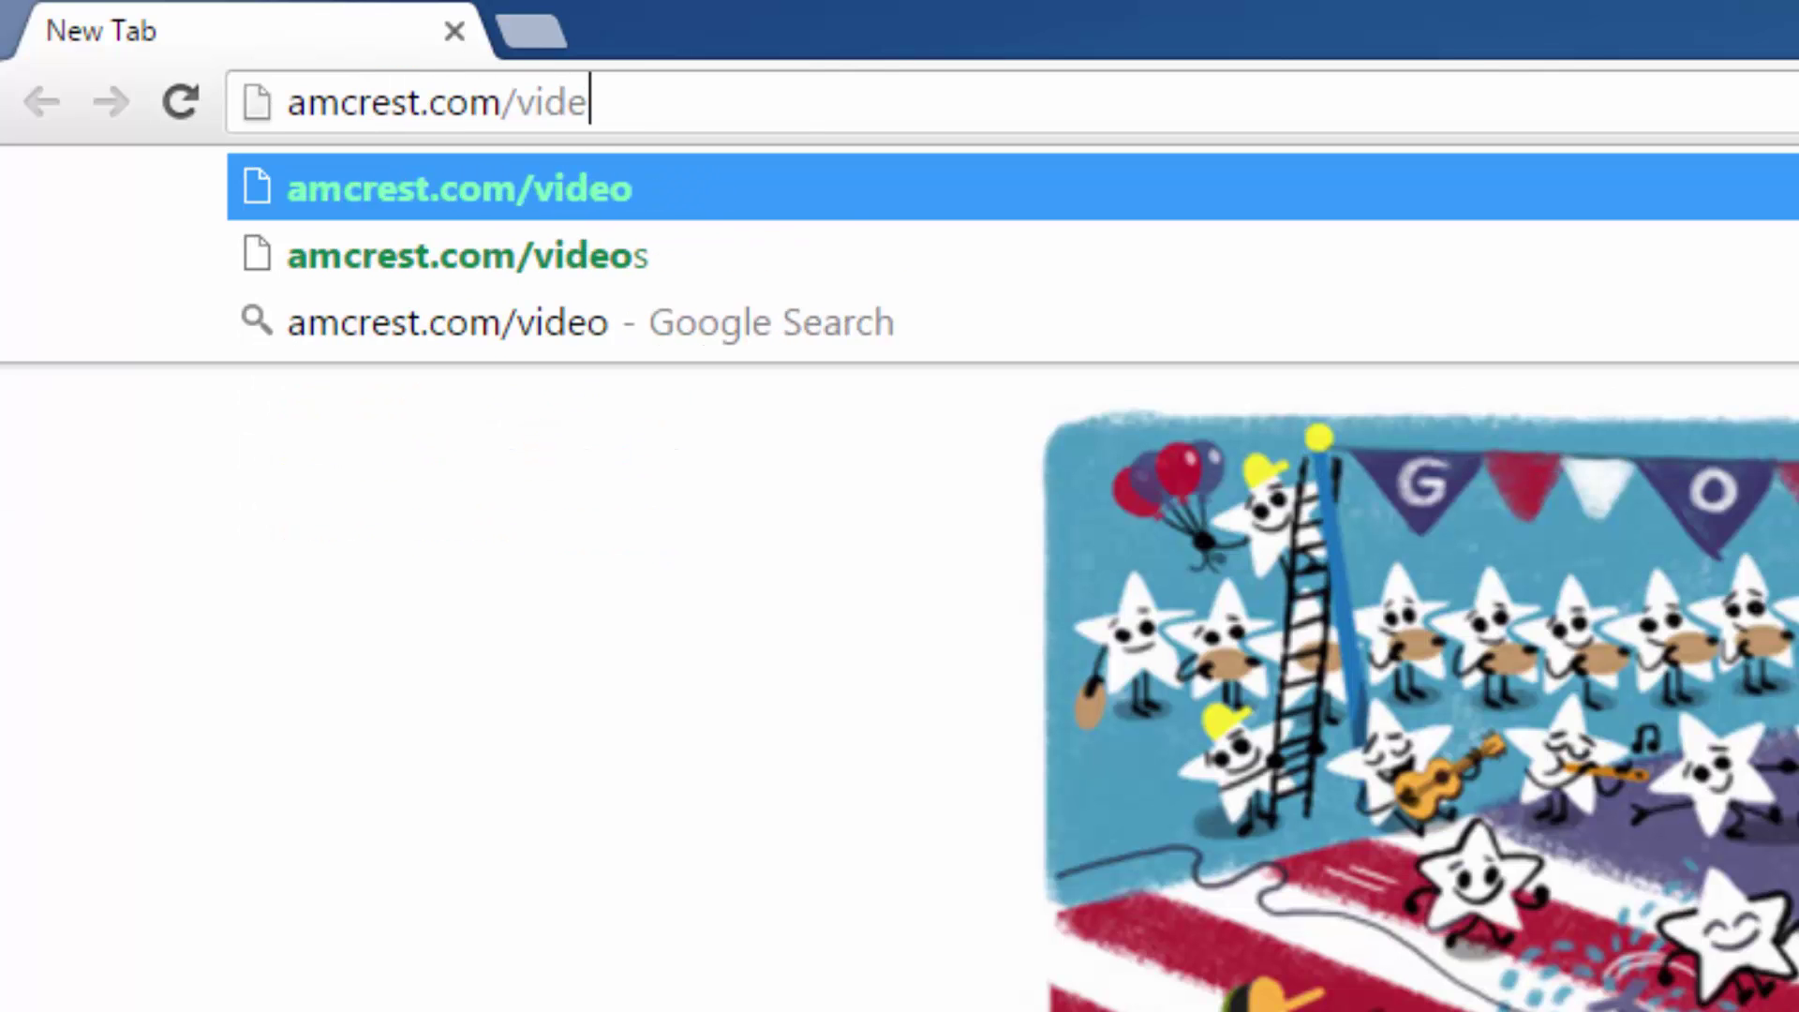
pyautogui.press('Return')
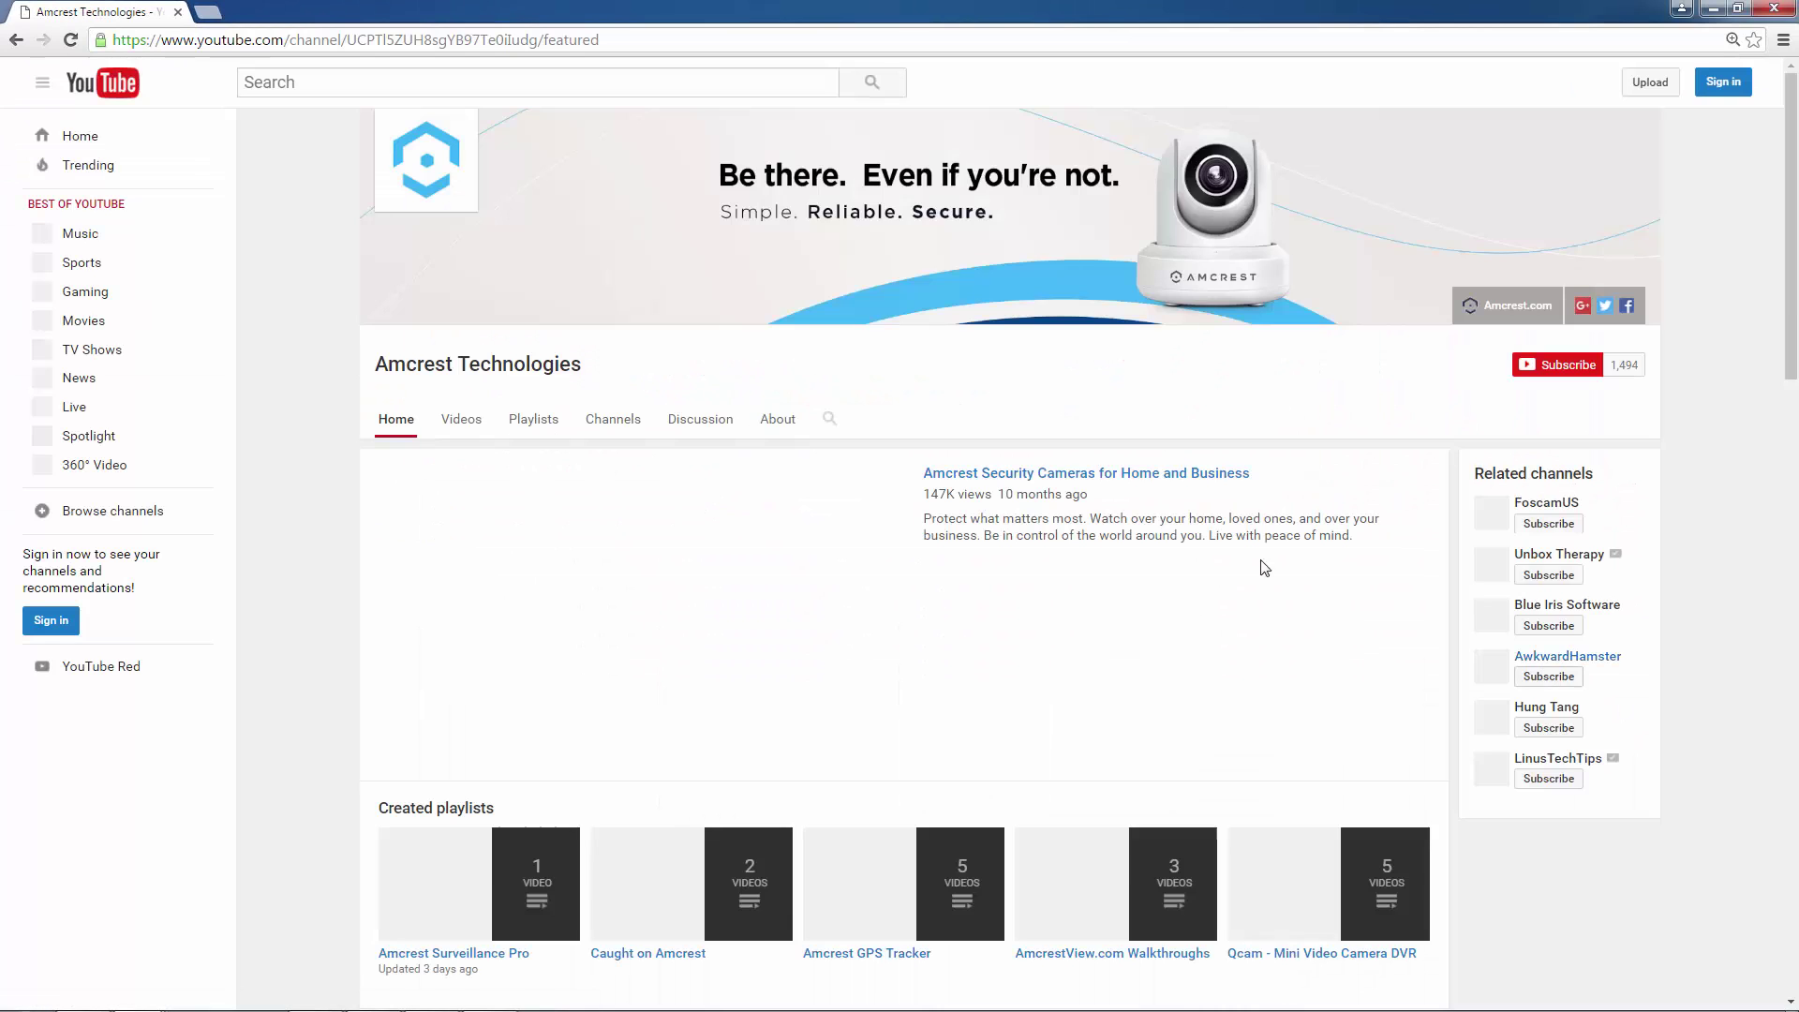
pyautogui.click(403, 804)
pyautogui.click(499, 366)
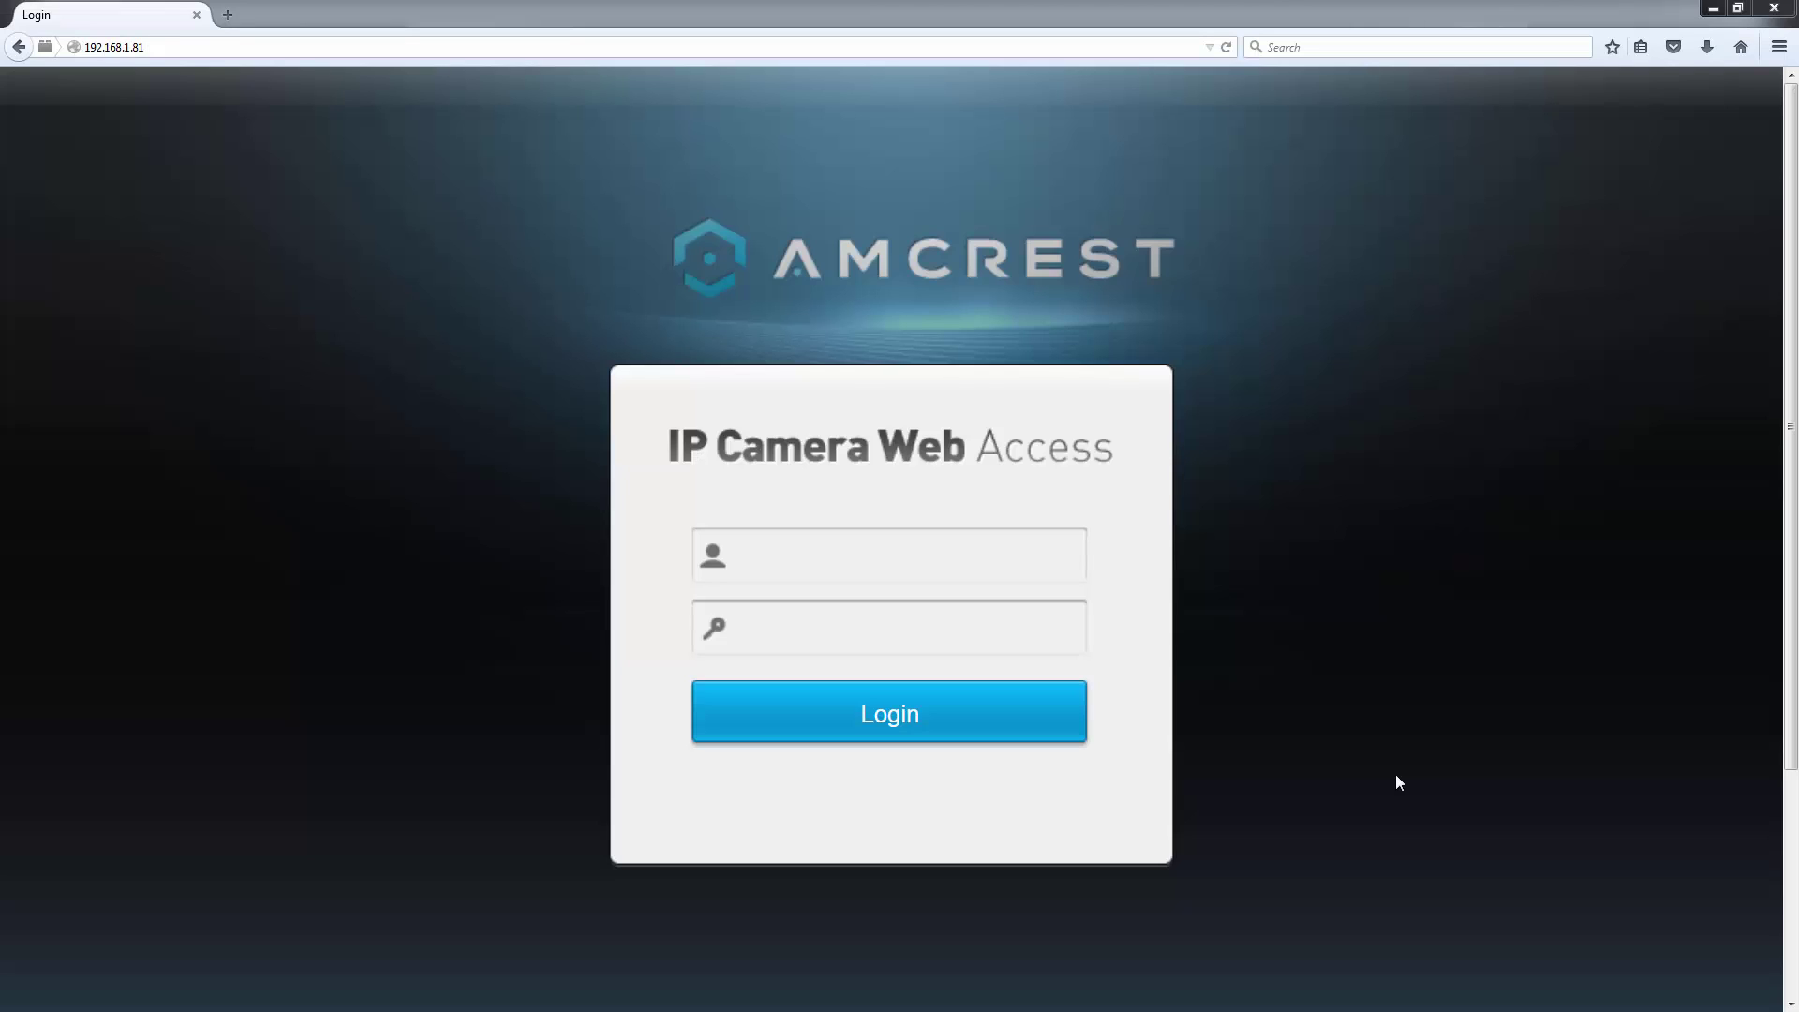
# - Log back in with the camera's username and password, then go to the Setup section
pyautogui.click(1031, 570)
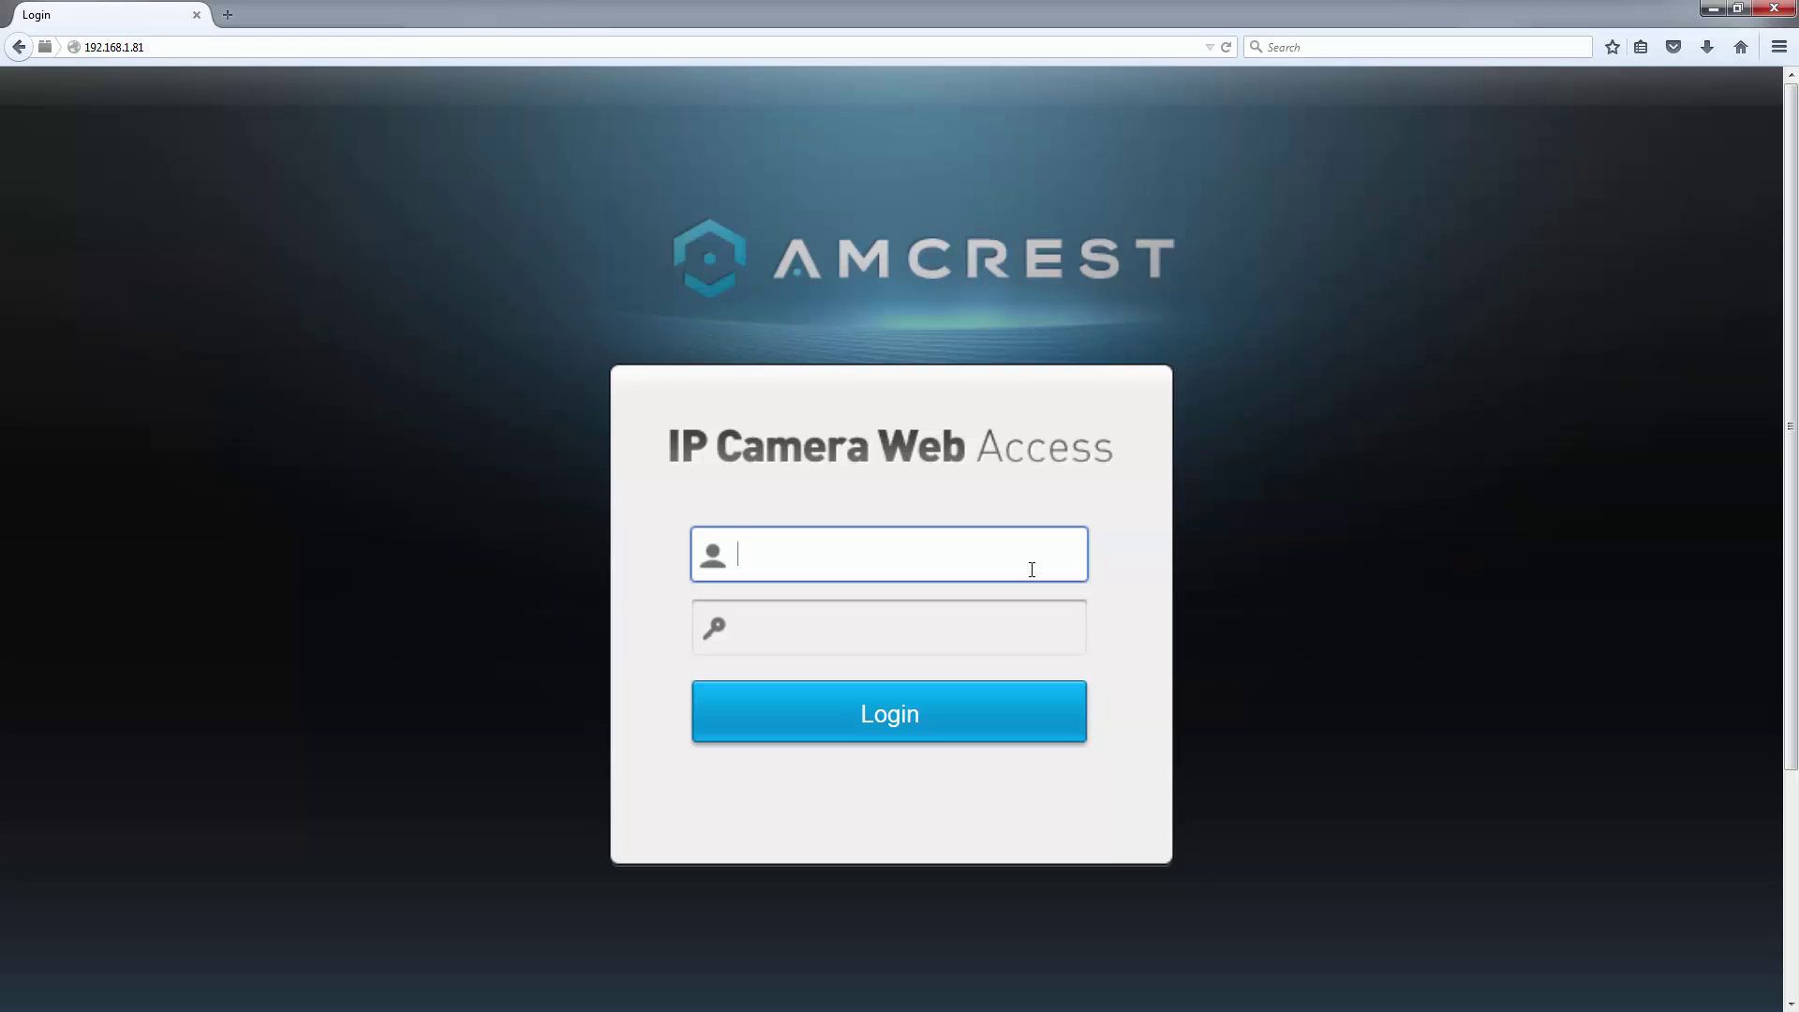
pyautogui.press('Tab')
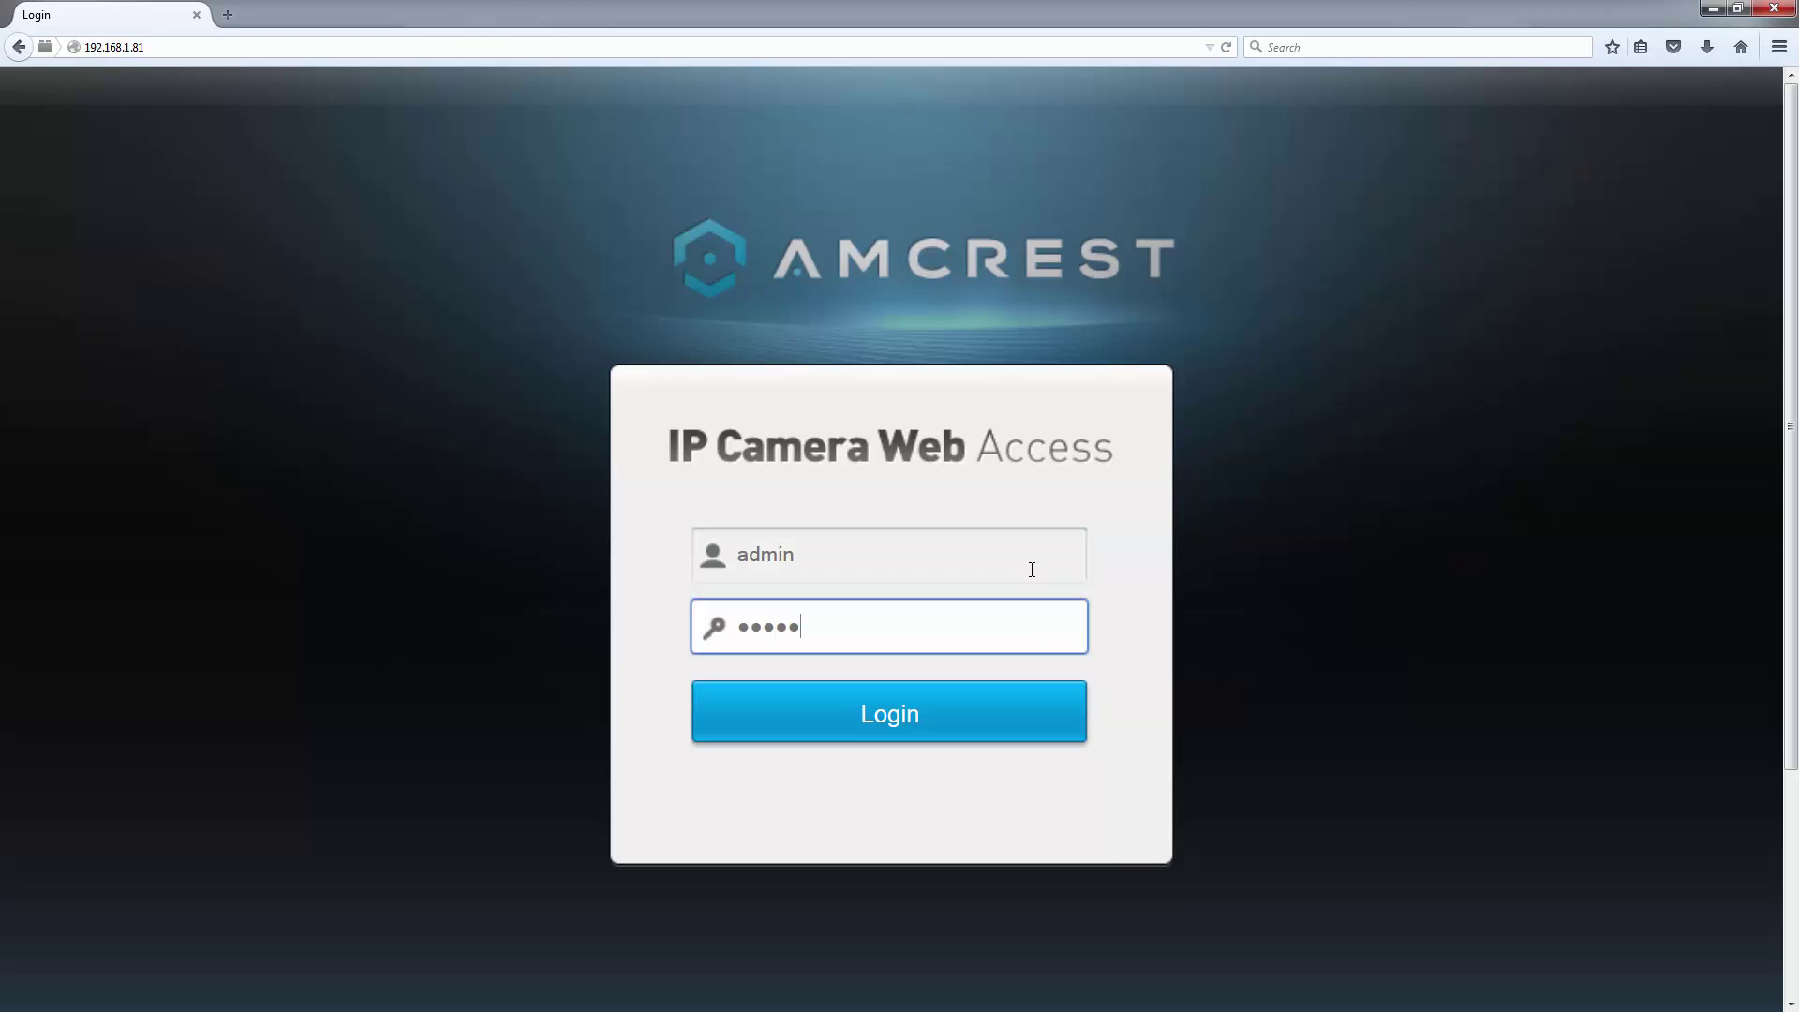
pyautogui.press('Return')
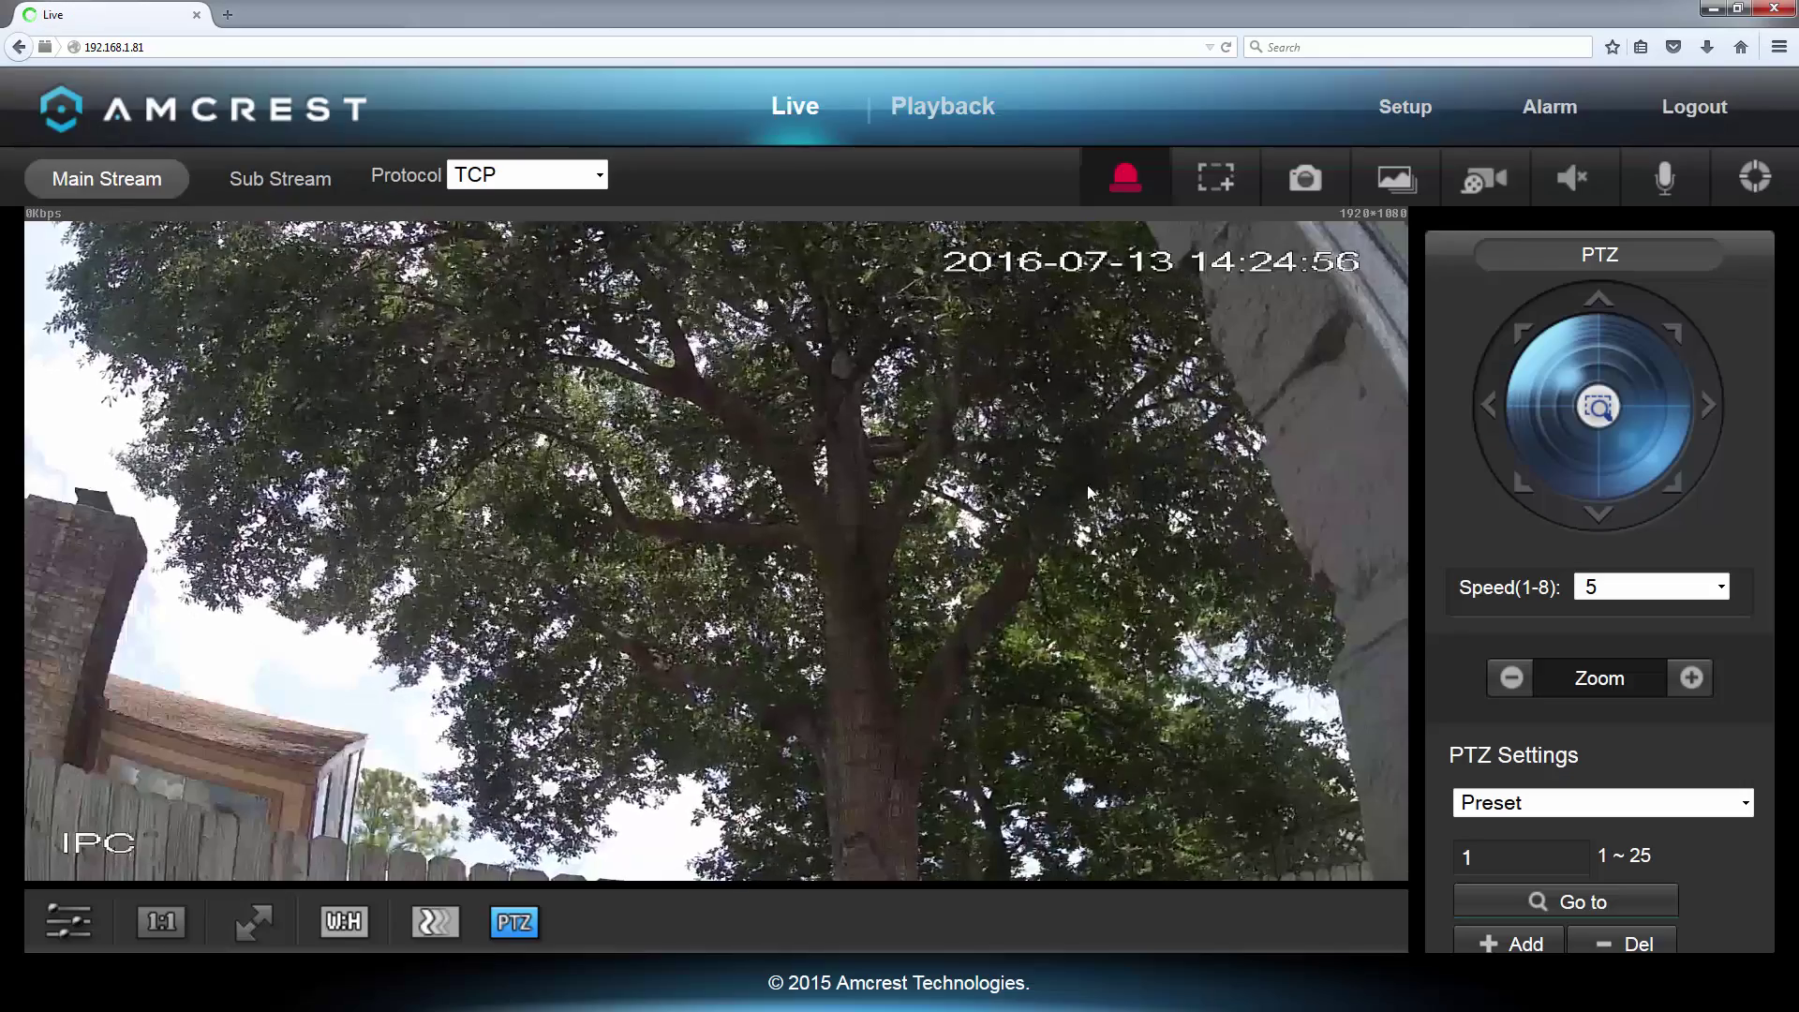
pyautogui.click(1381, 126)
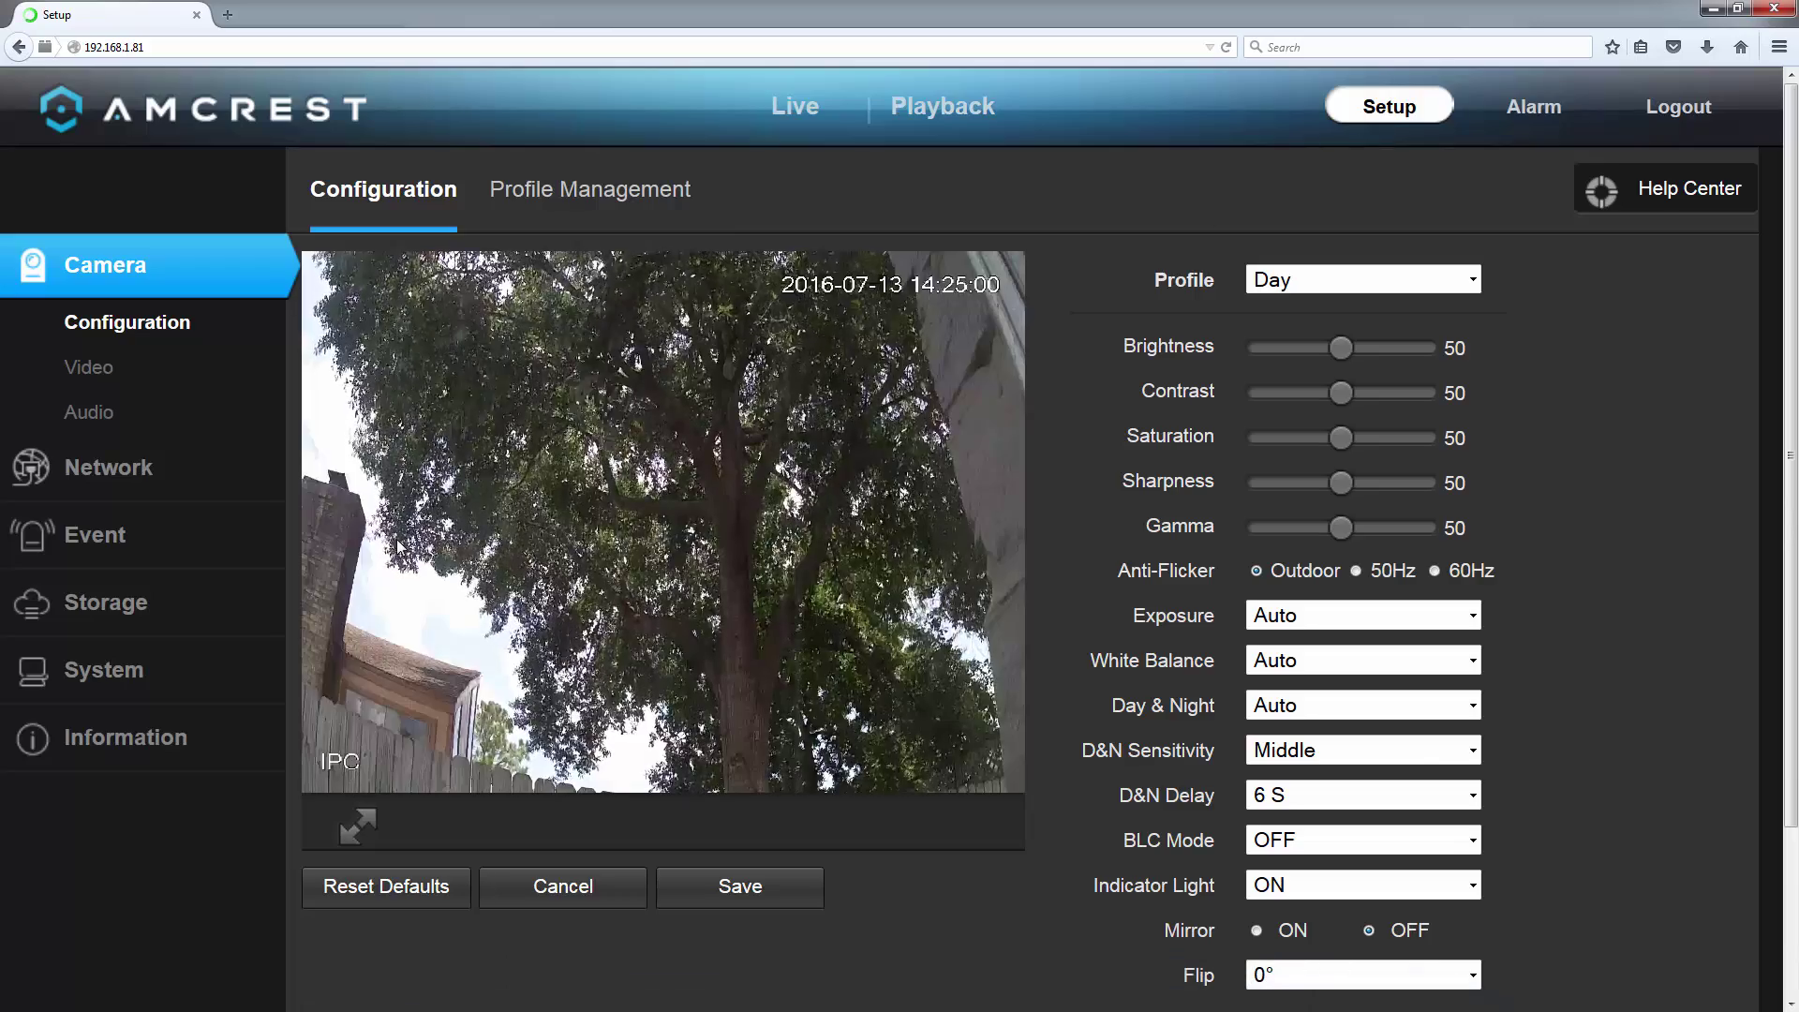
# - Open Storage > Destination to see SD Card chosen for all recordings and snapshots
pyautogui.click(225, 605)
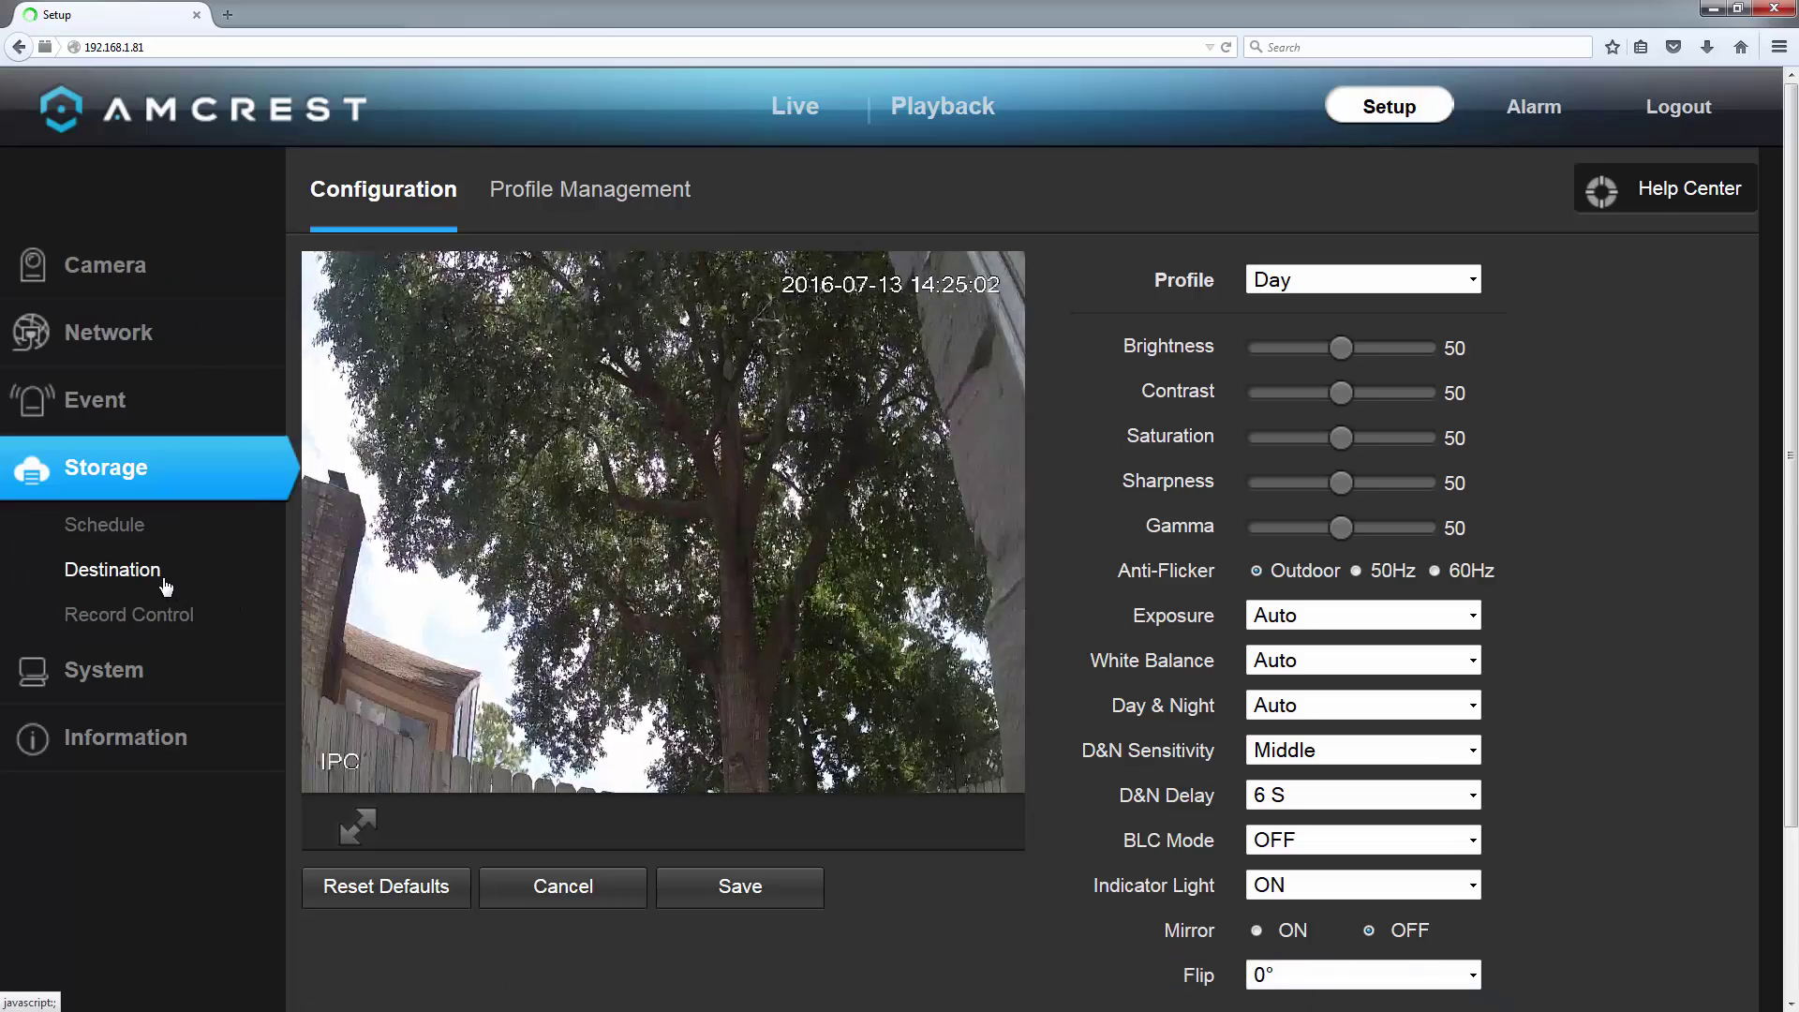
pyautogui.click(166, 587)
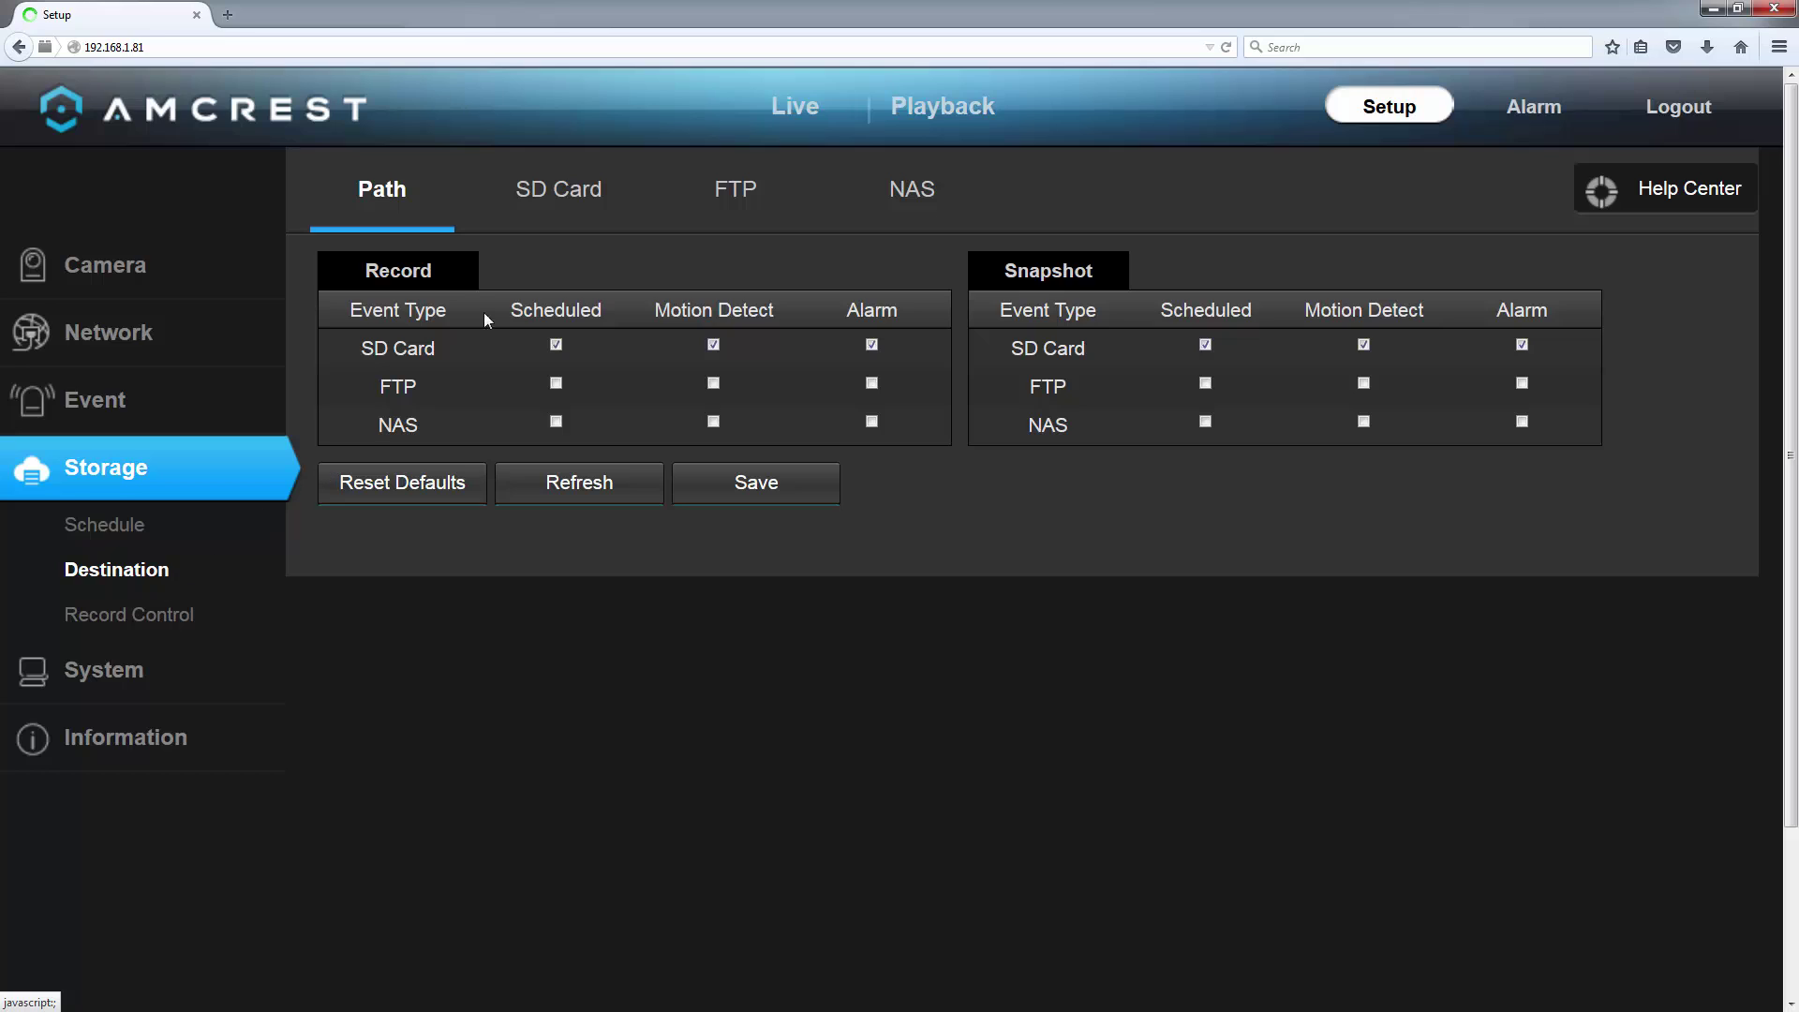
# - Show the SD Card tab listing Disk1 with 46289.8M of 61041.1M used
pyautogui.click(574, 205)
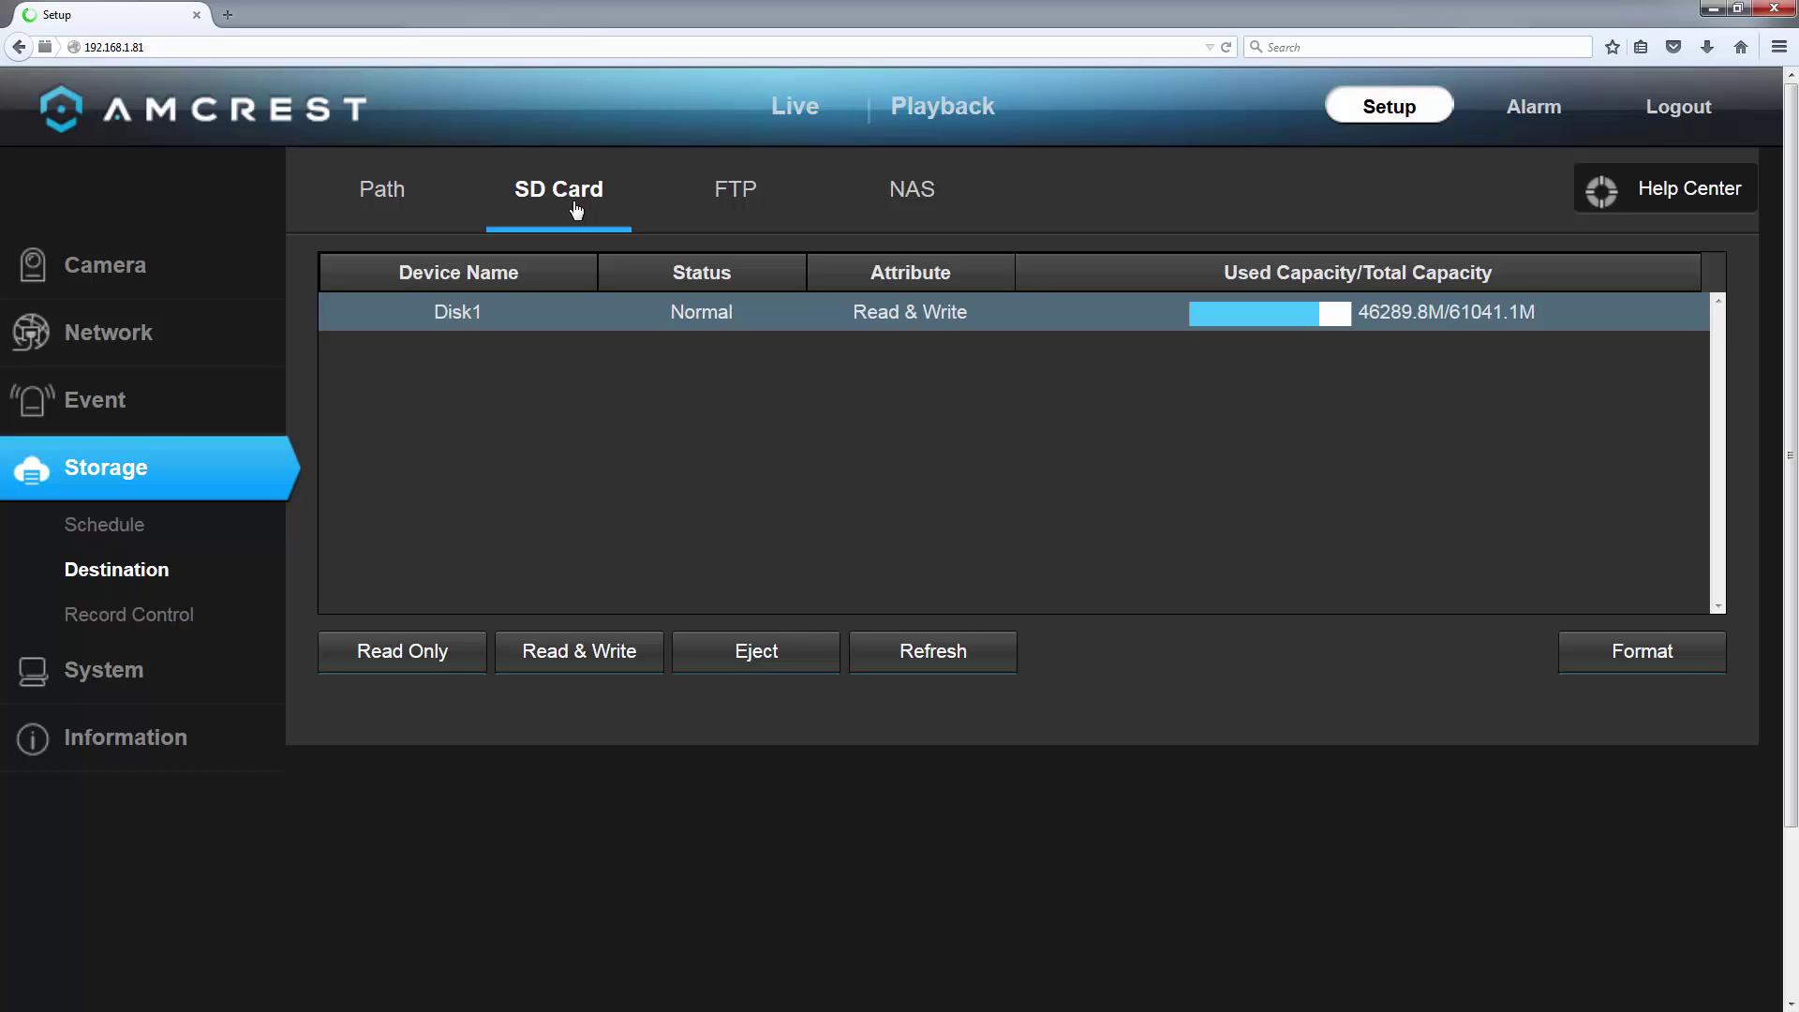
# - Refresh the SD card status twice, then bring up the format-and-reboot confirmation
pyautogui.click(575, 210)
pyautogui.click(576, 210)
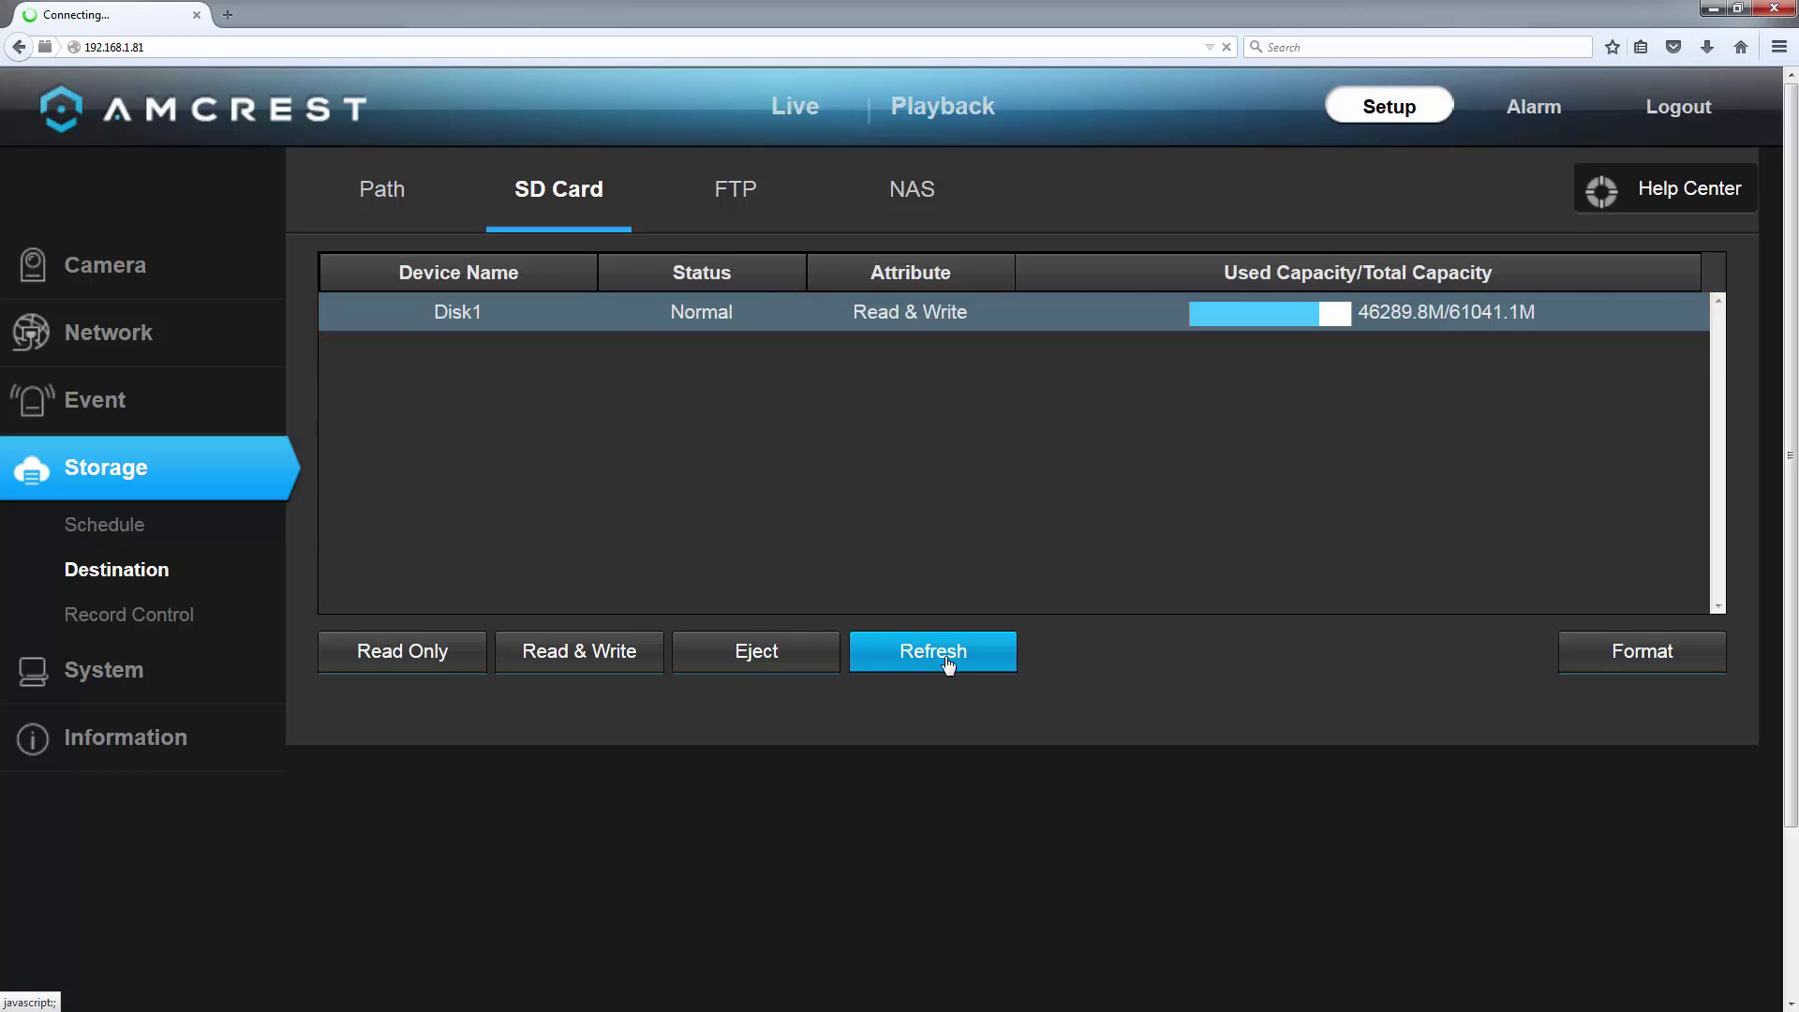
pyautogui.click(1696, 671)
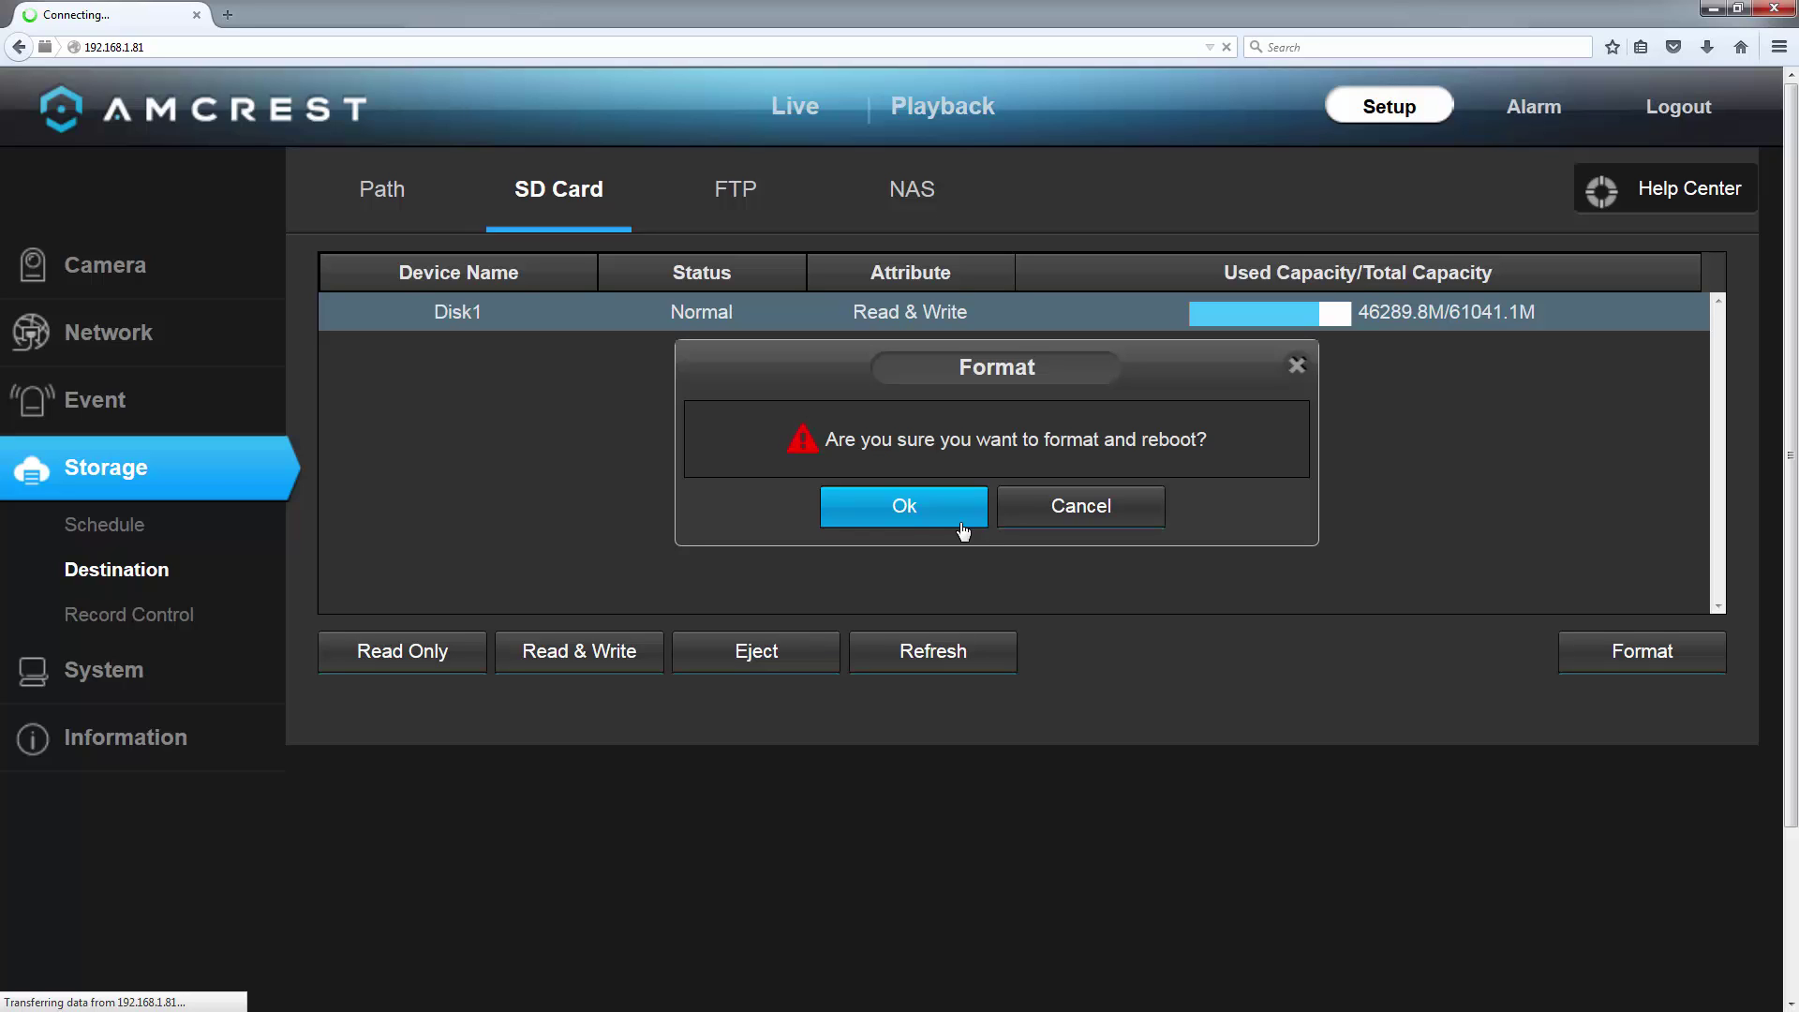
# - Cancel the SD card format, leaving Disk1 unchanged
pyautogui.click(1014, 525)
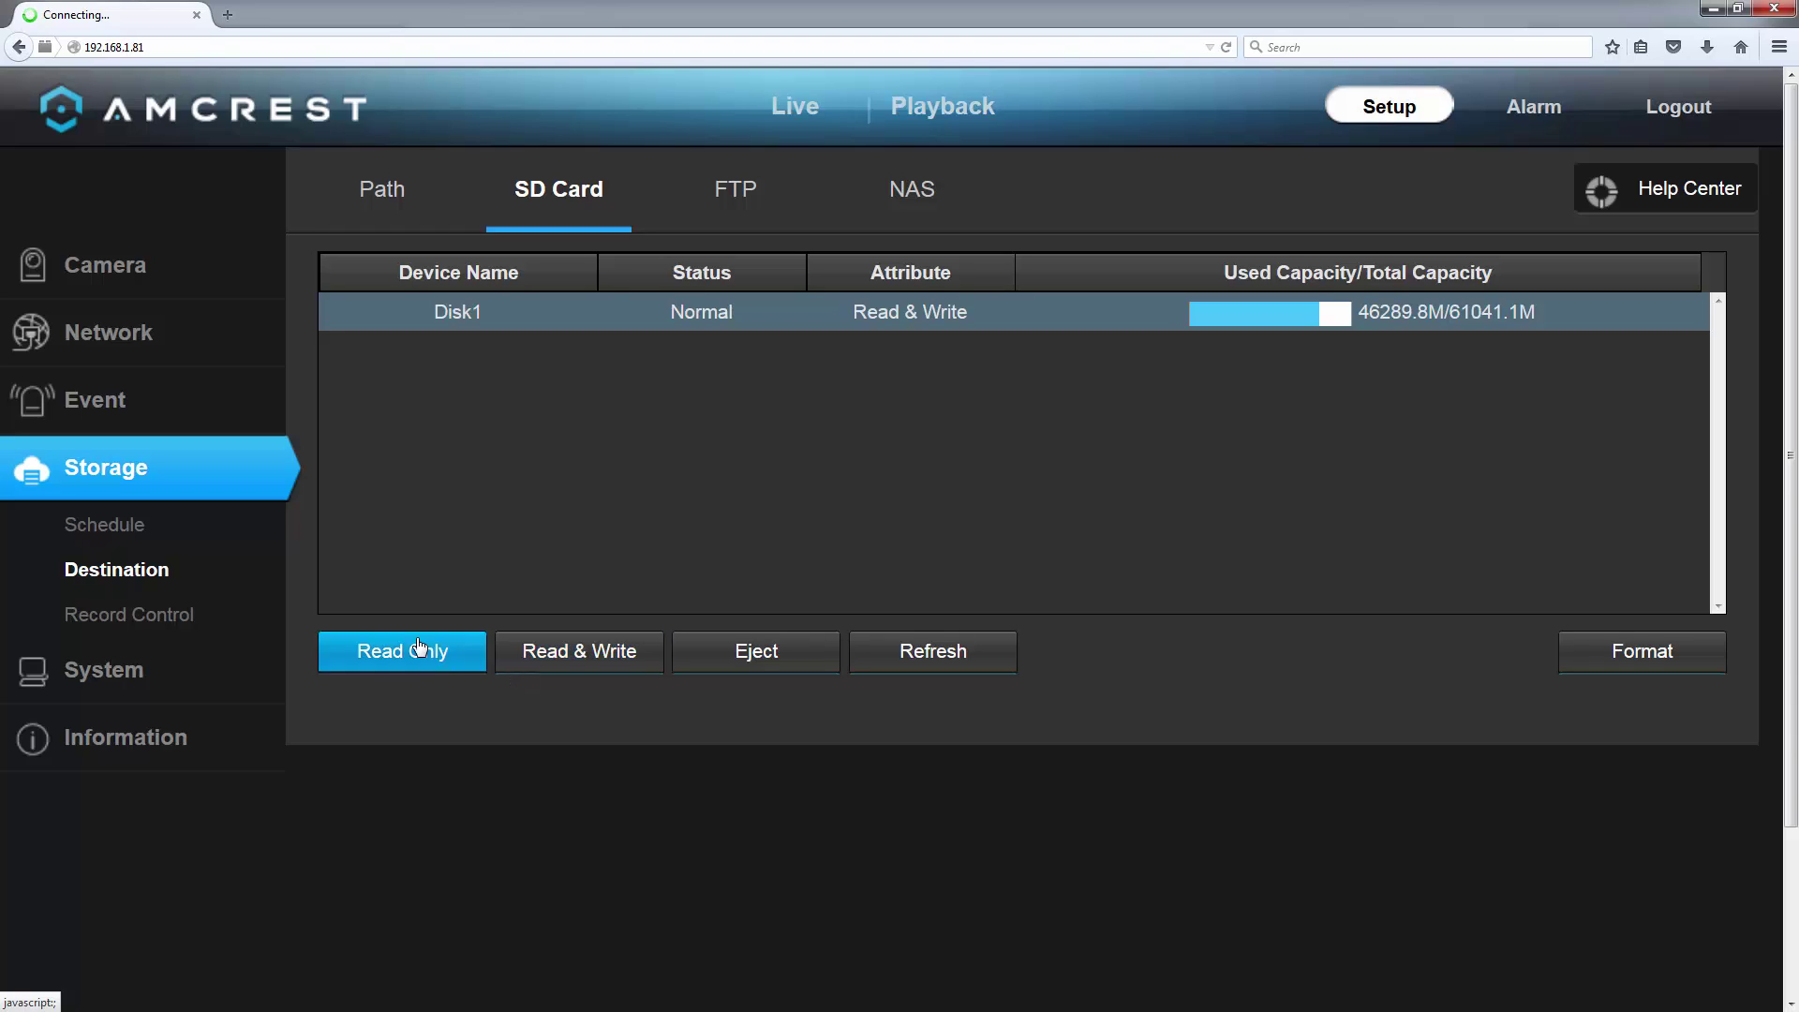
# - Open the Storage Record Schedule page showing all-day General, Motion and Alarm recording
pyautogui.click(130, 540)
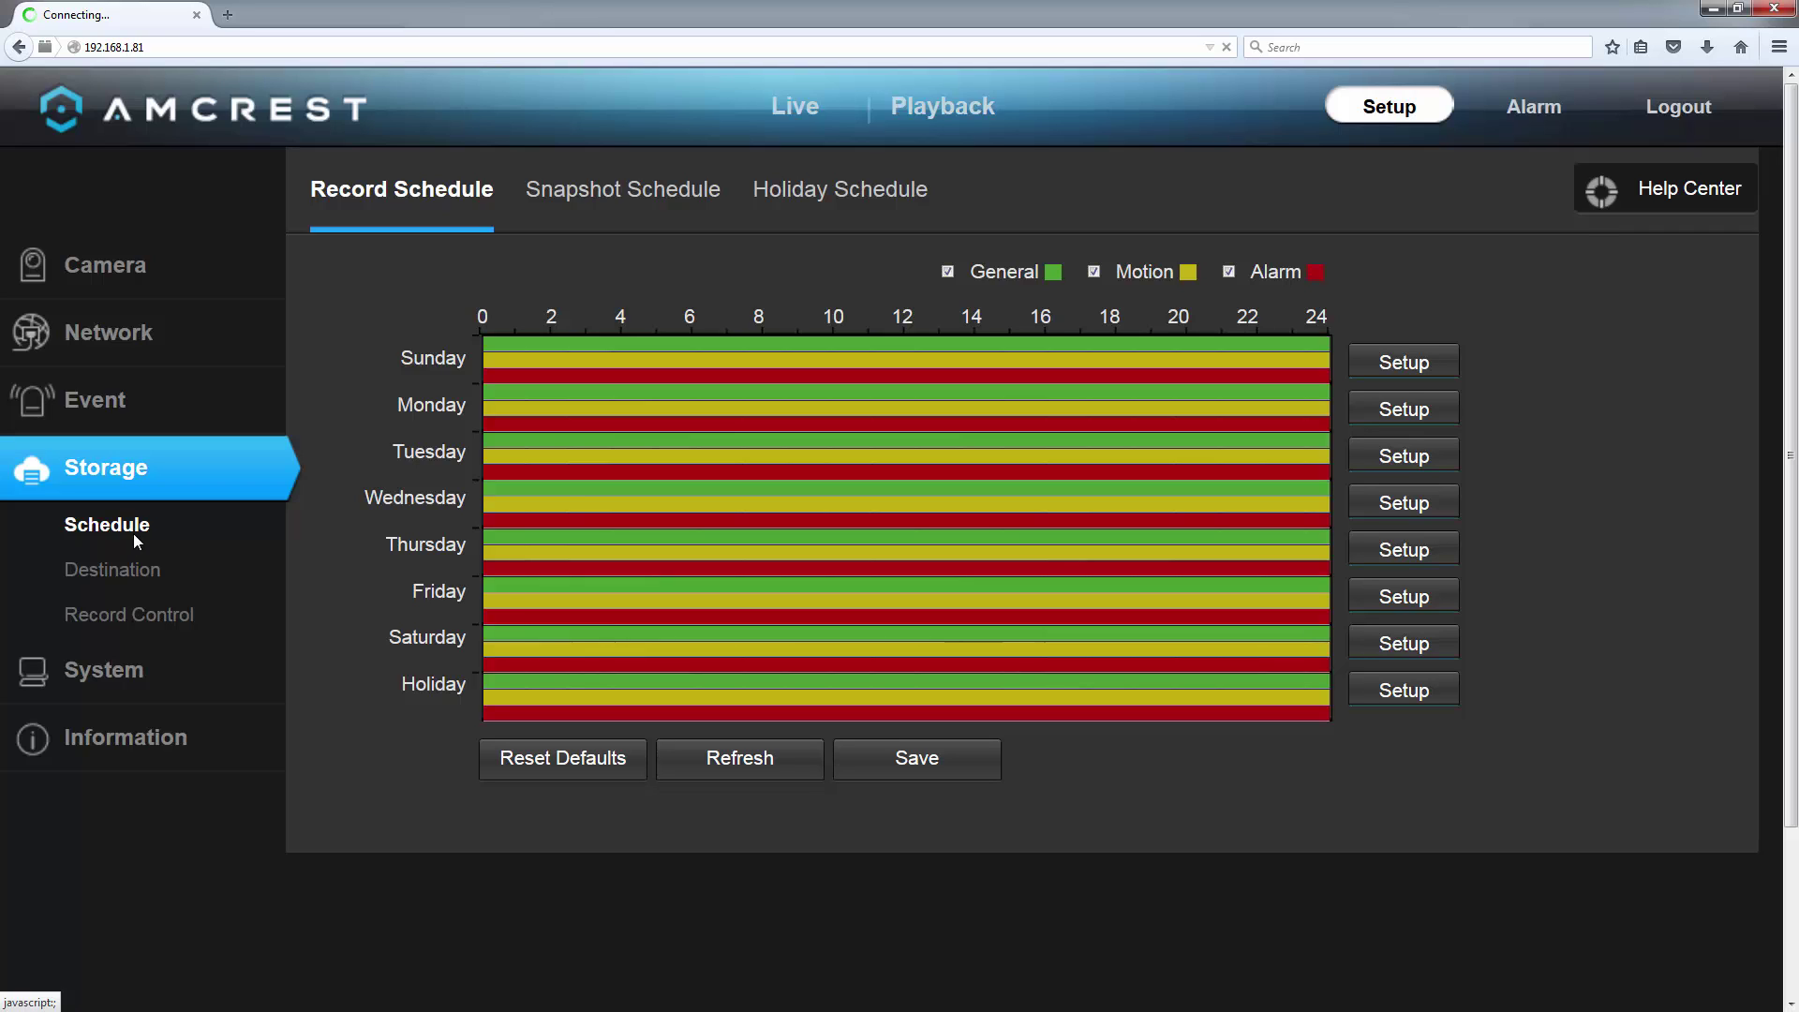
# - Hide Motion and Alarm, redraw Sunday's General recording from about 6 to 14, and open Sunday's Setup
pyautogui.click(1093, 273)
pyautogui.click(1227, 273)
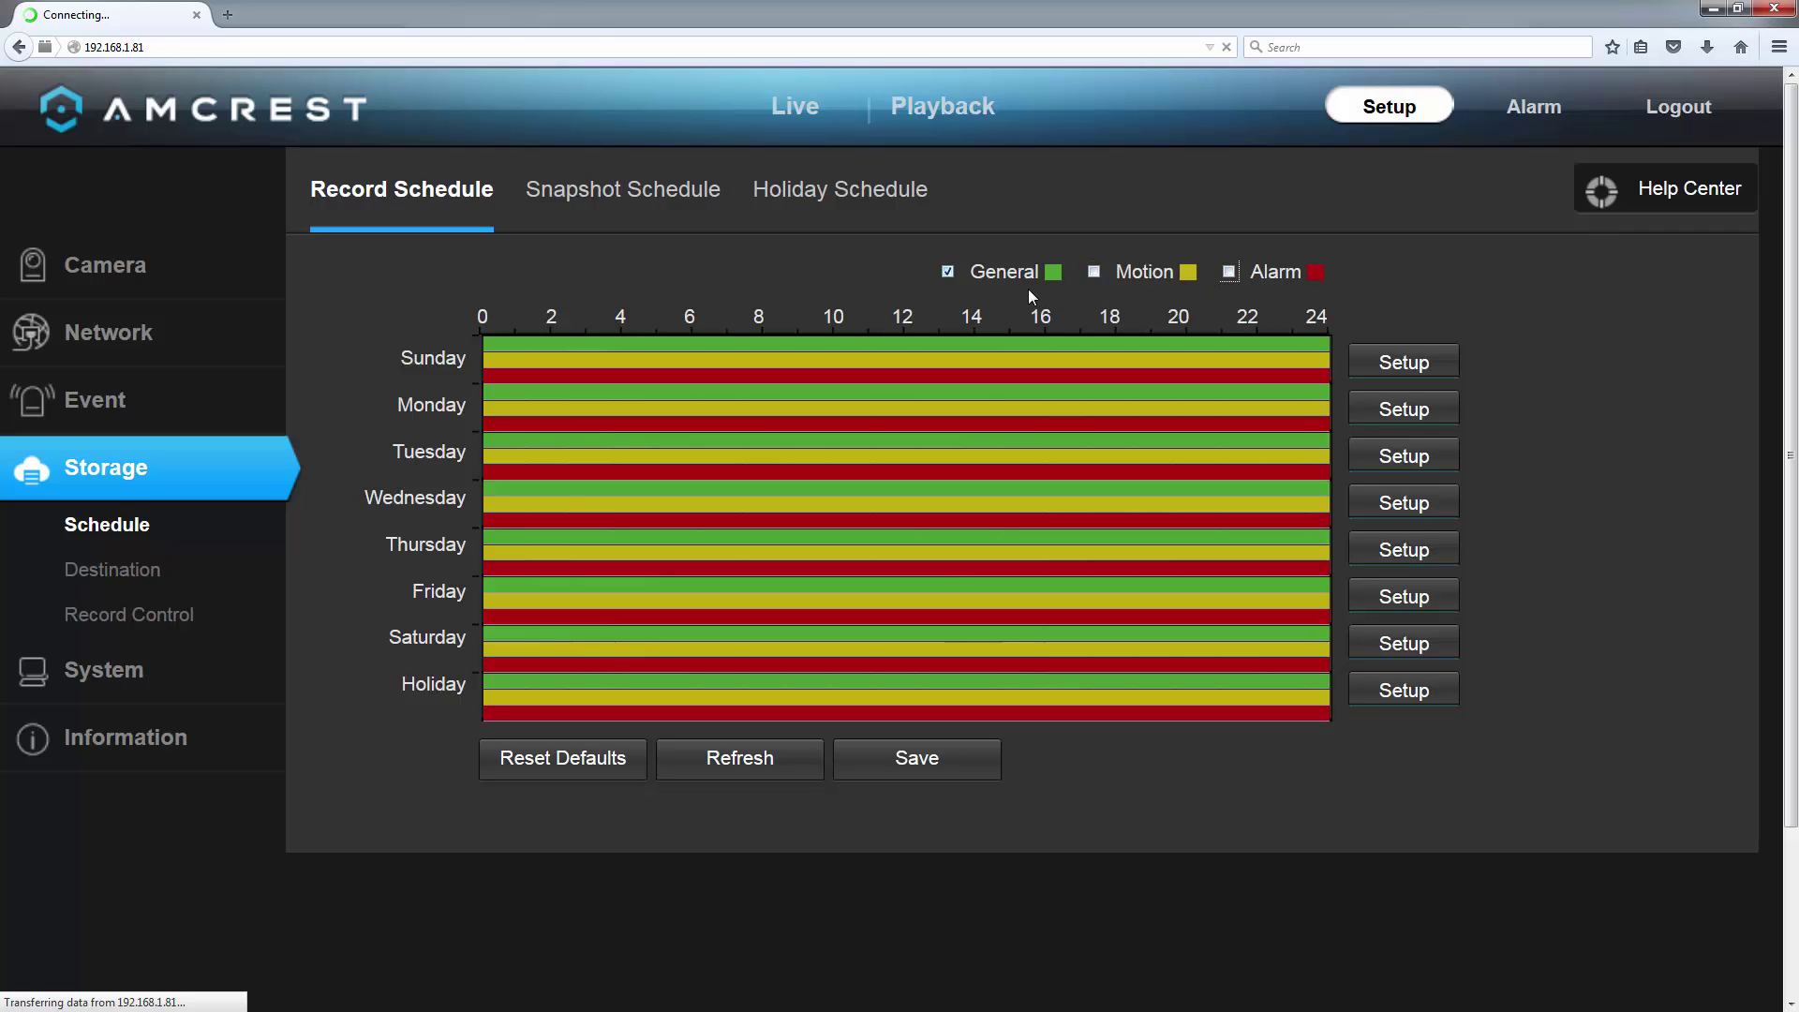
pyautogui.click(986, 348)
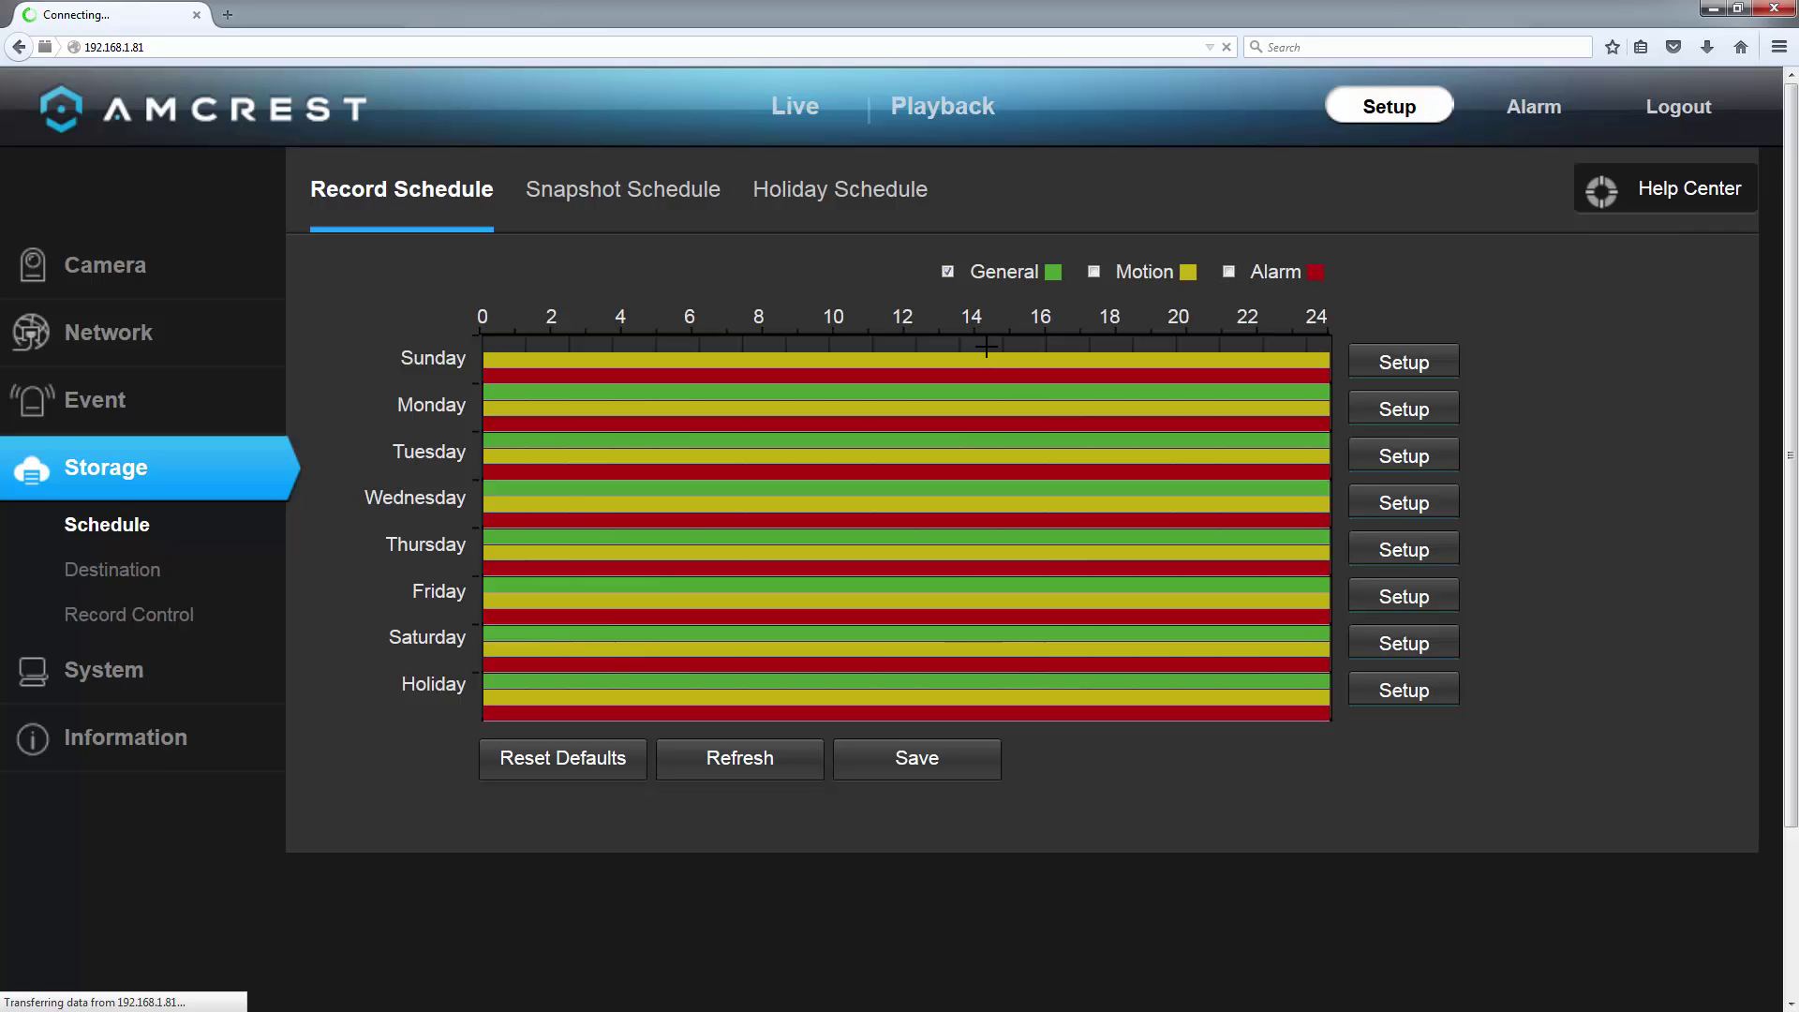
pyautogui.moveTo(986, 347); pyautogui.dragTo(695, 341)
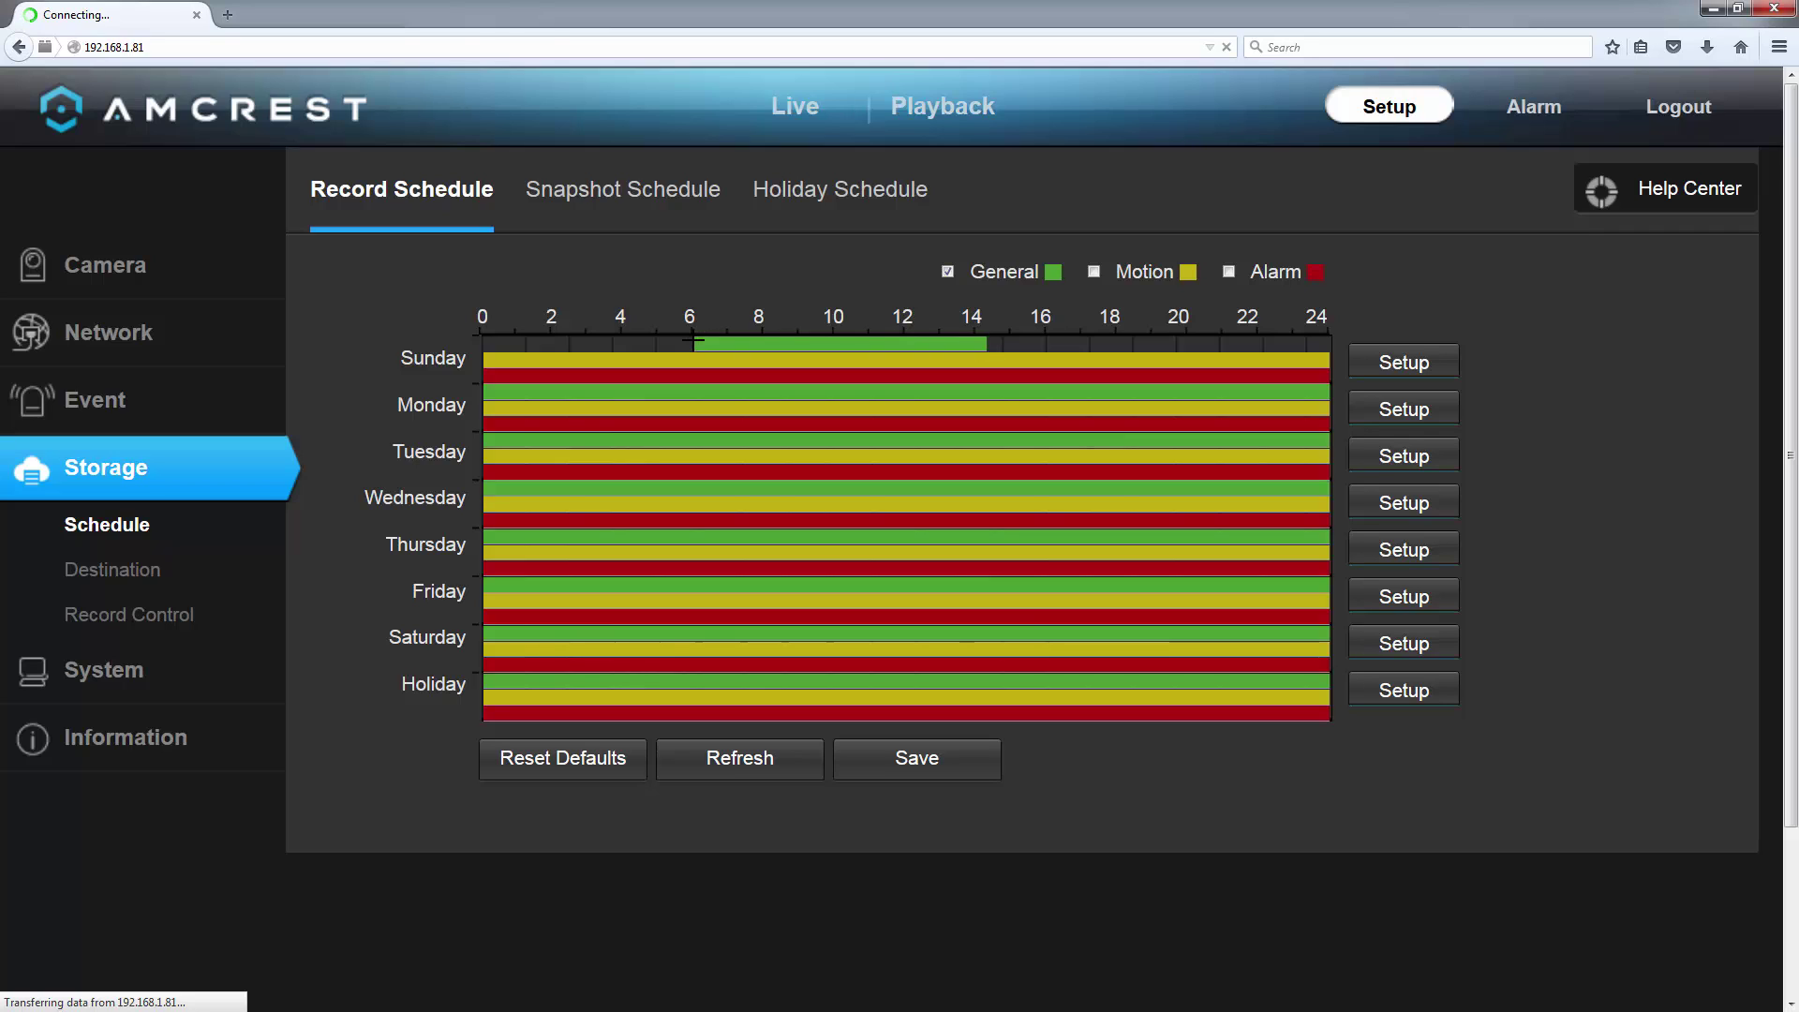
pyautogui.click(1368, 362)
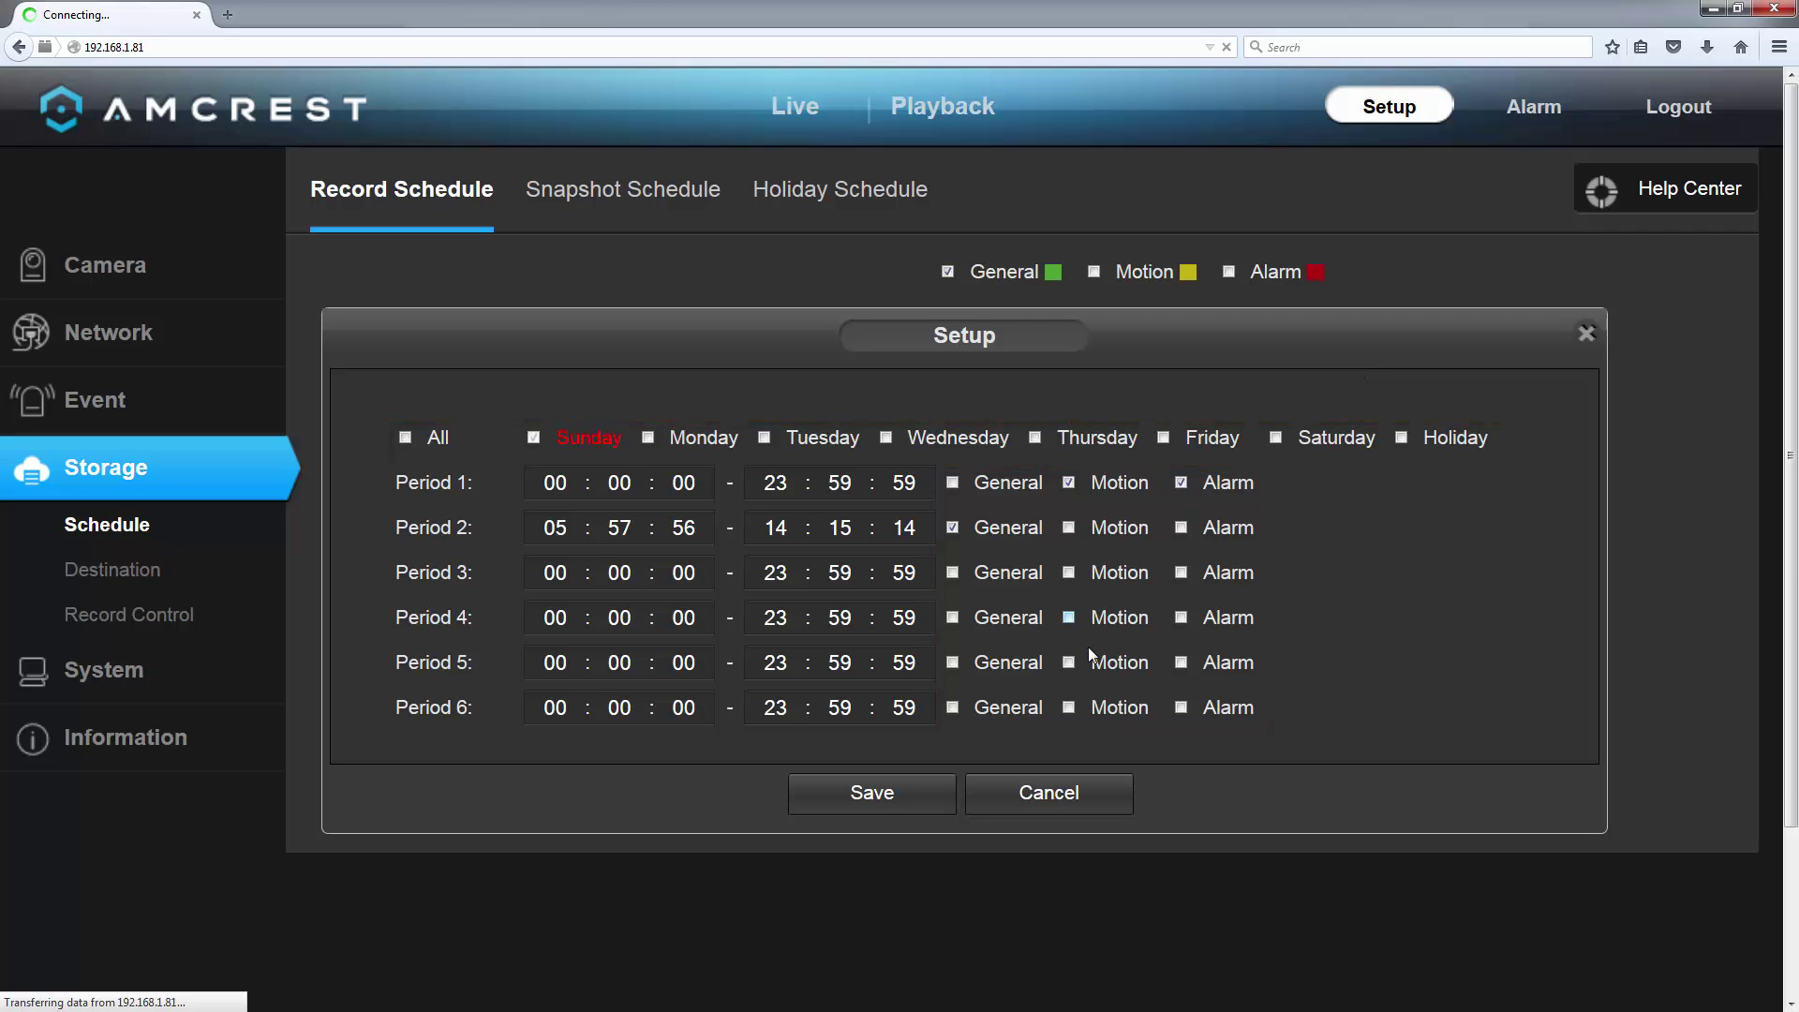
# - Save Sunday's periods and the record schedule, then open Event > Video Detection
pyautogui.click(931, 805)
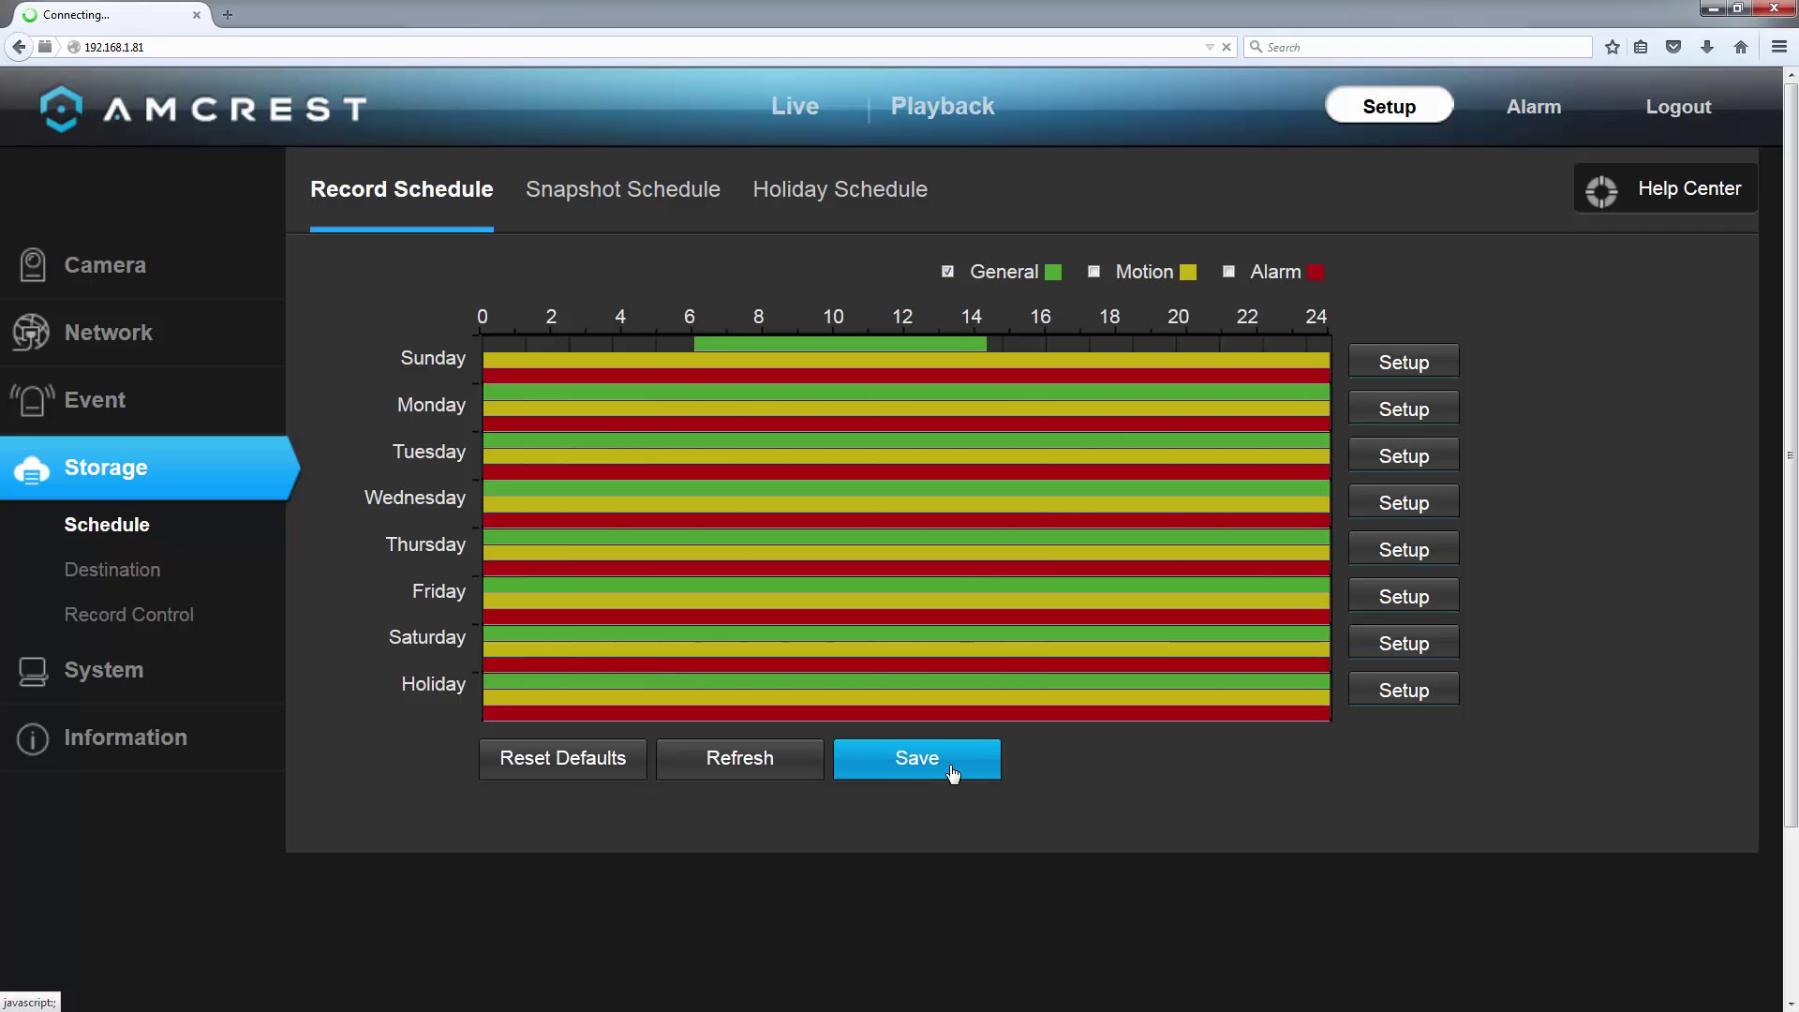
pyautogui.click(953, 774)
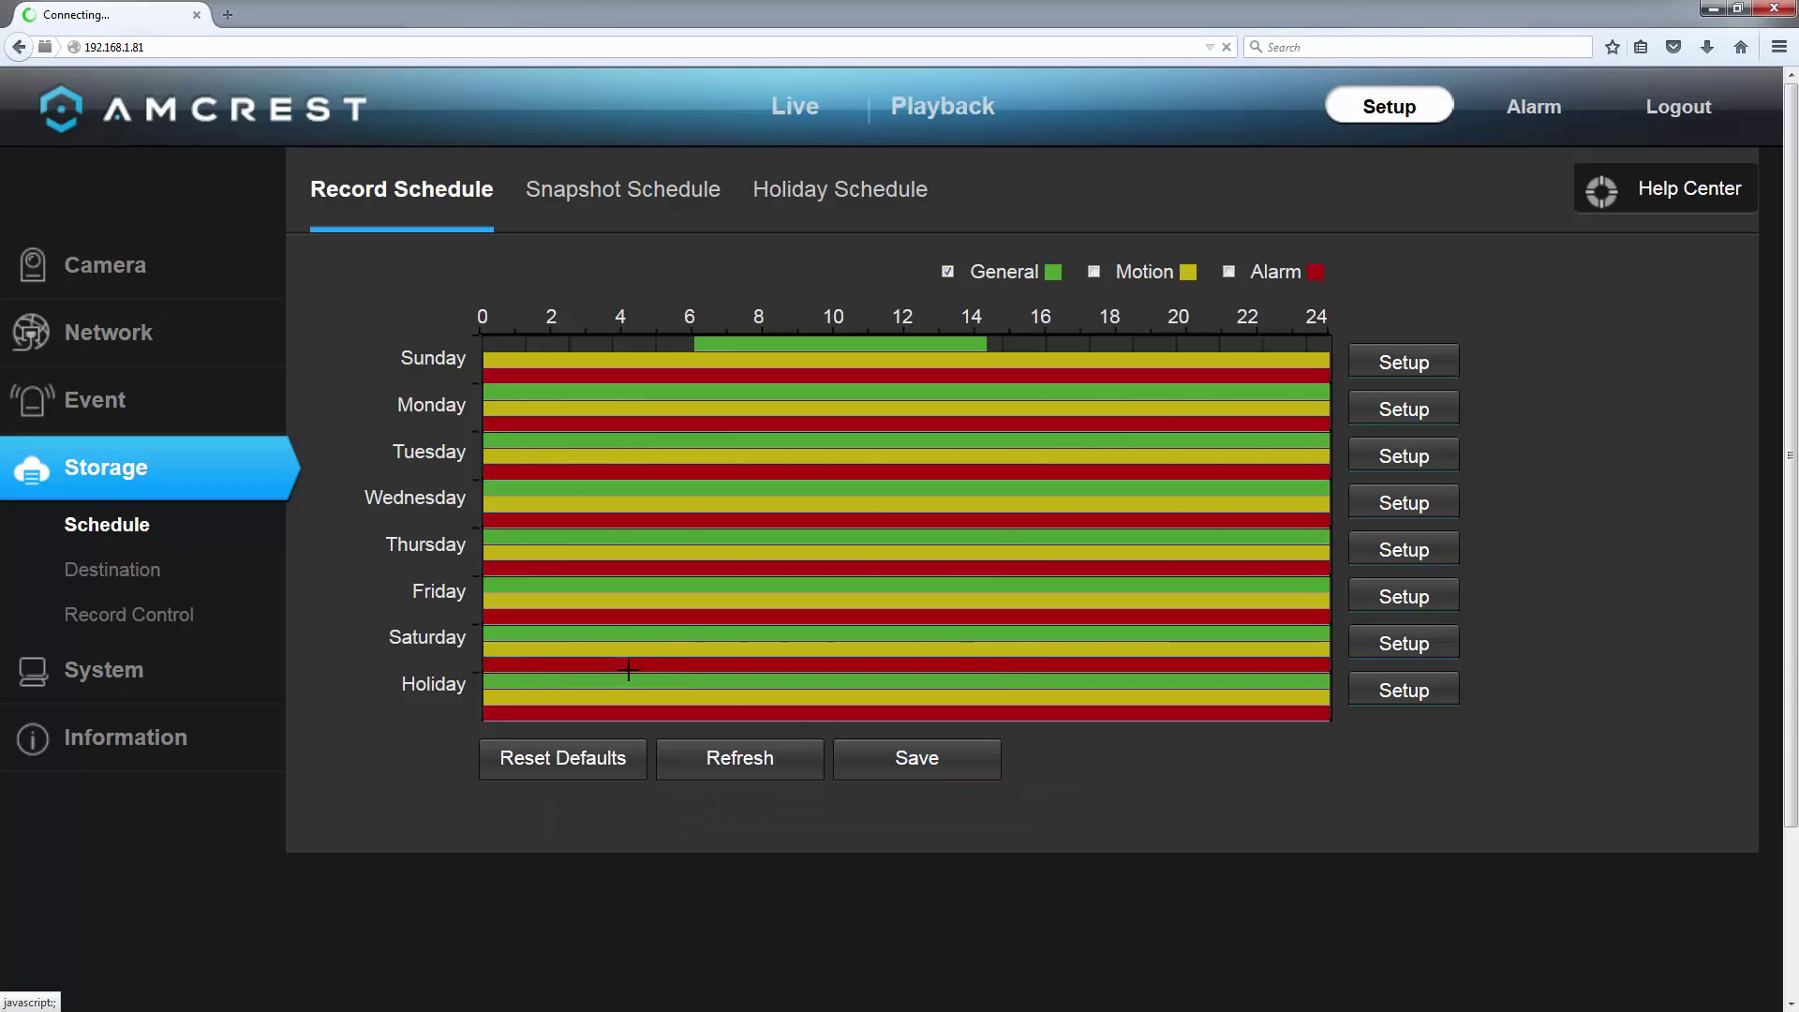
pyautogui.click(150, 428)
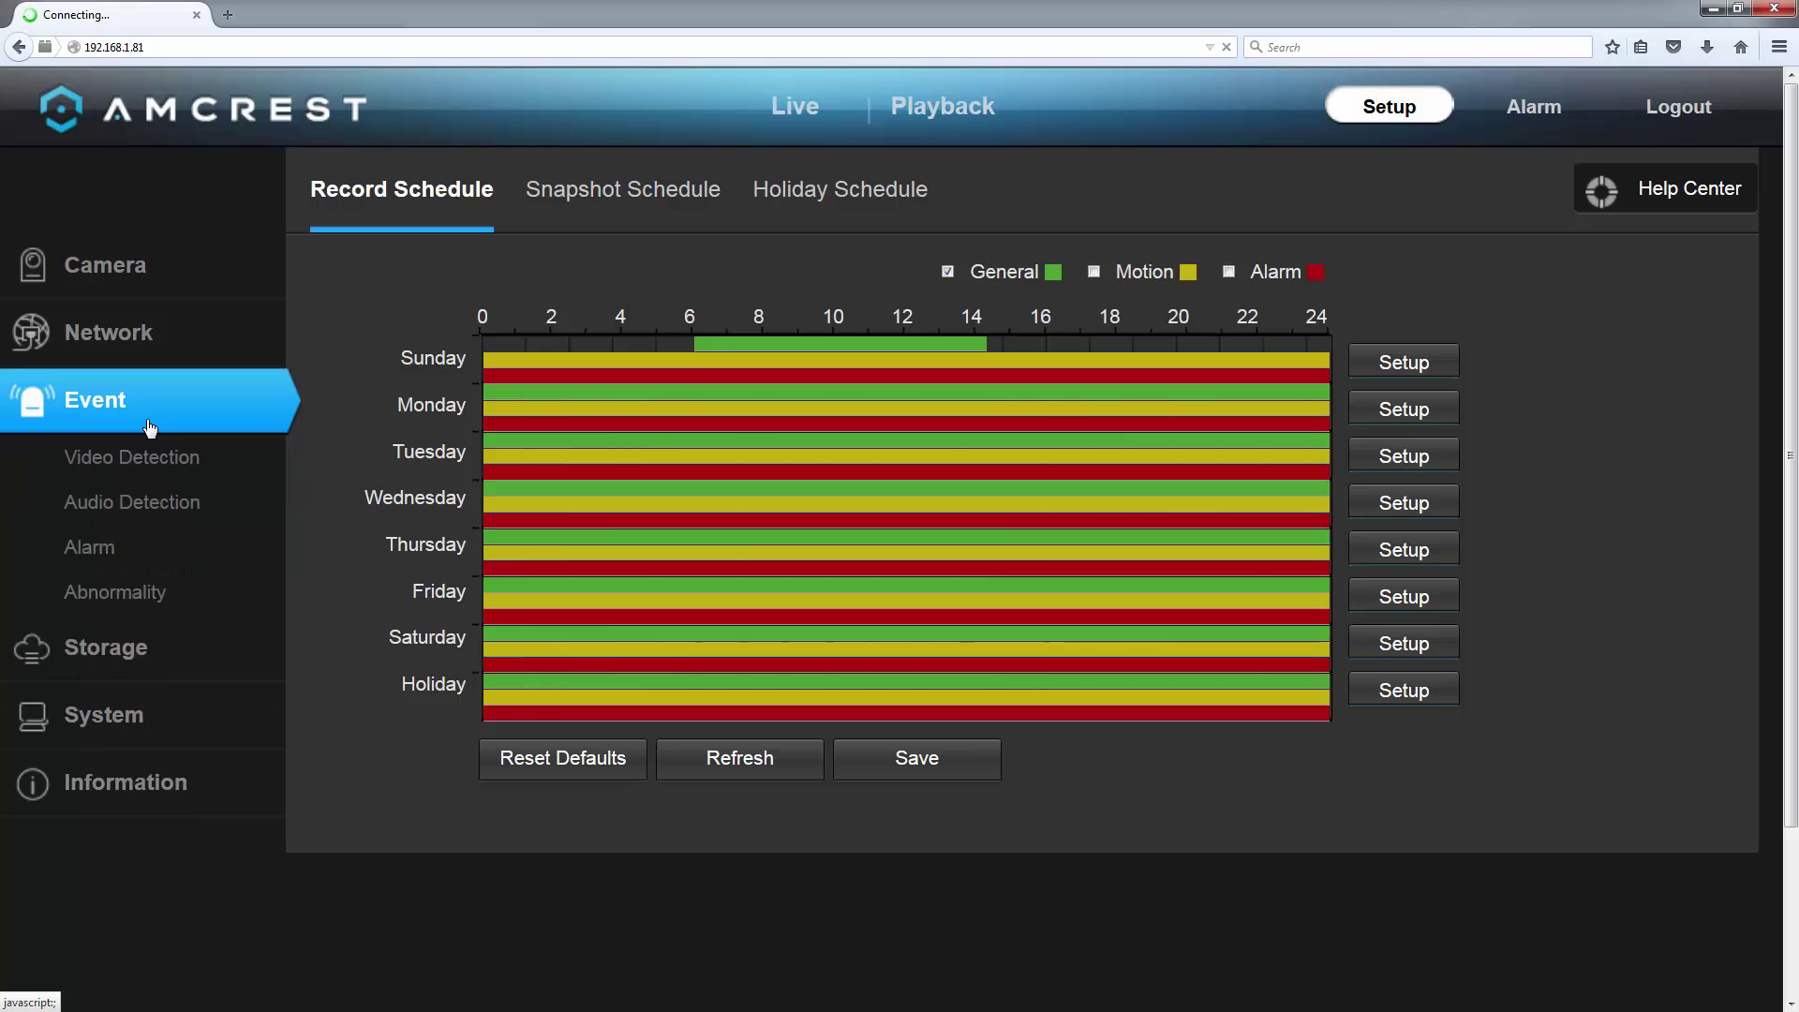
pyautogui.click(163, 463)
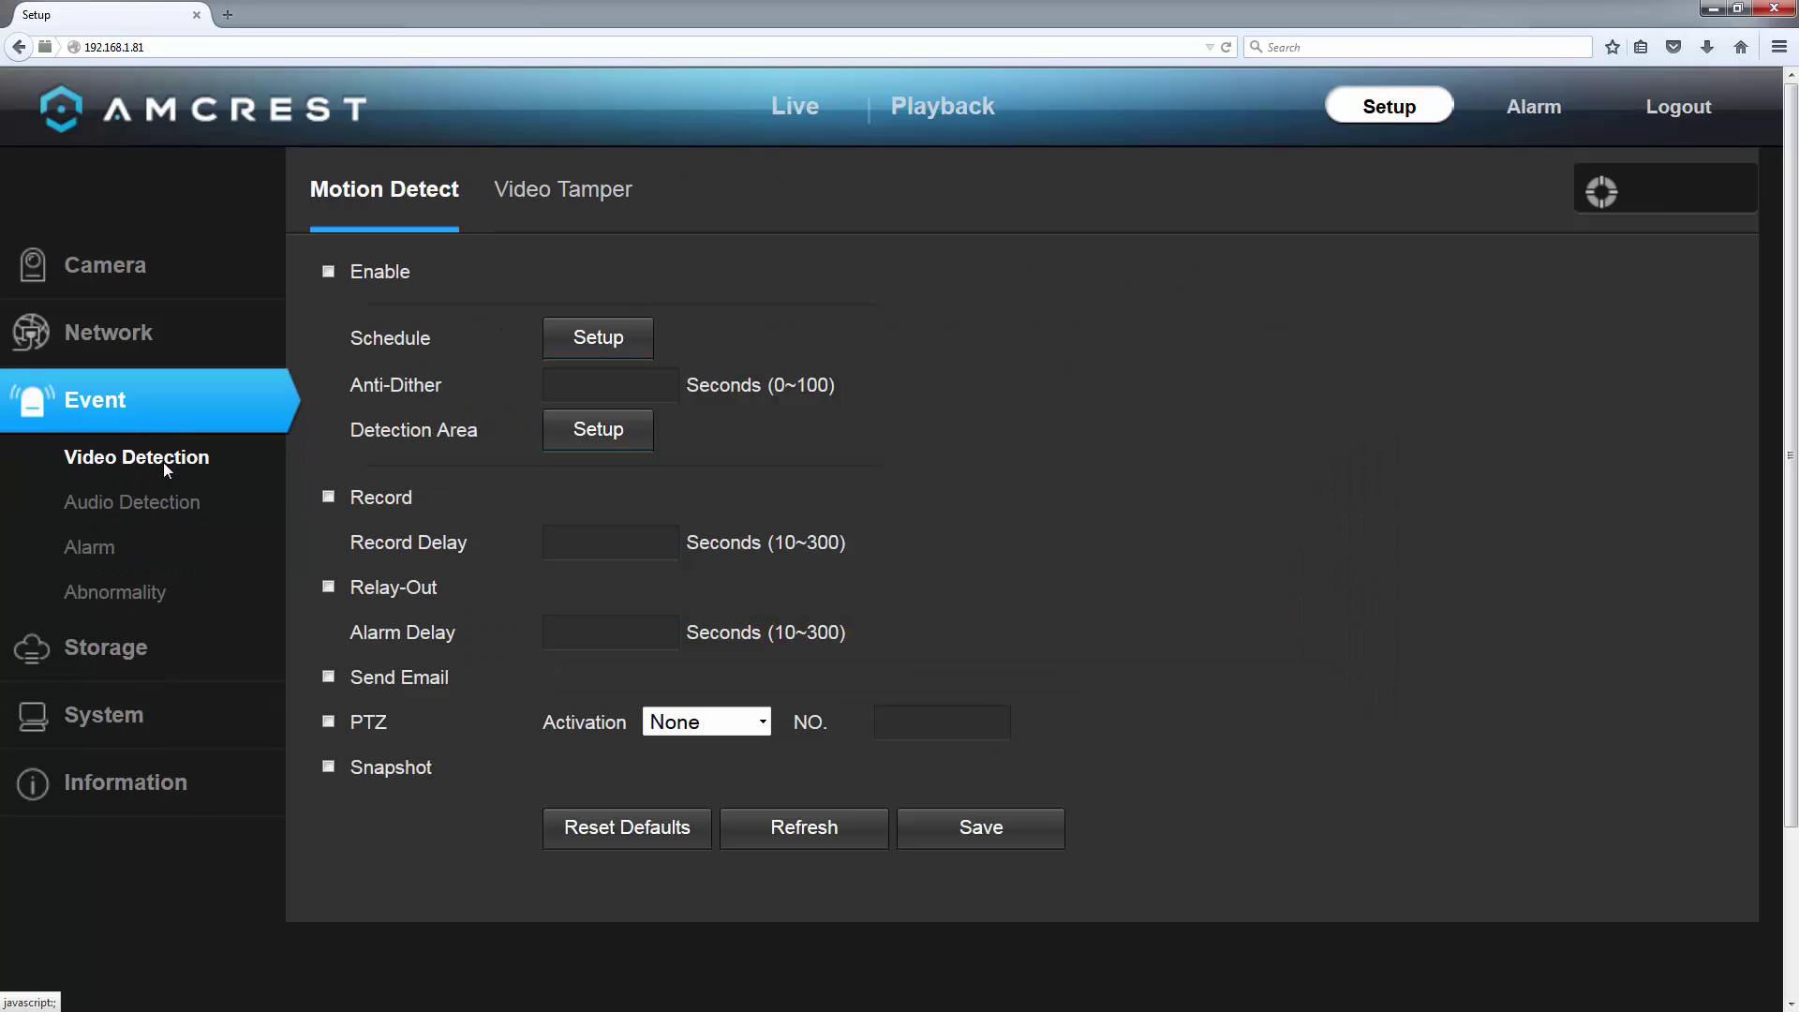
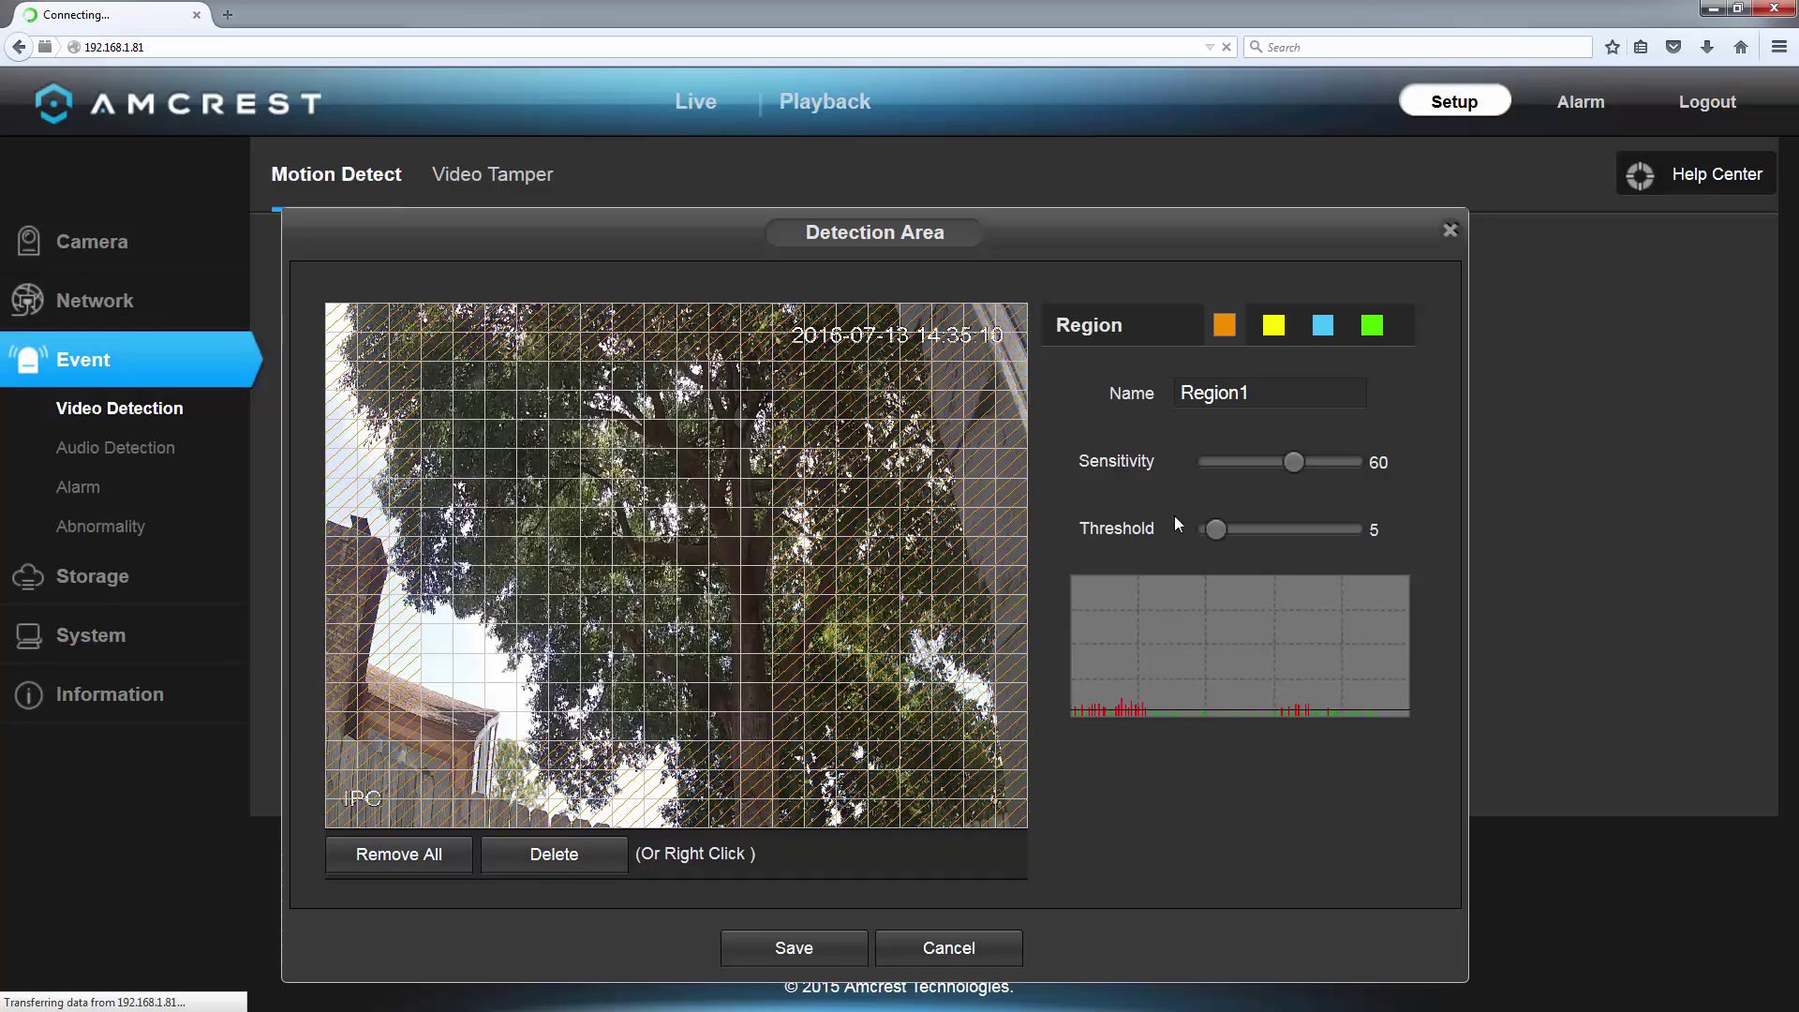
# - Paint Region2 in yellow, Region3 in blue and Region4 in green on the detection grid, then close the editor
pyautogui.click(1279, 337)
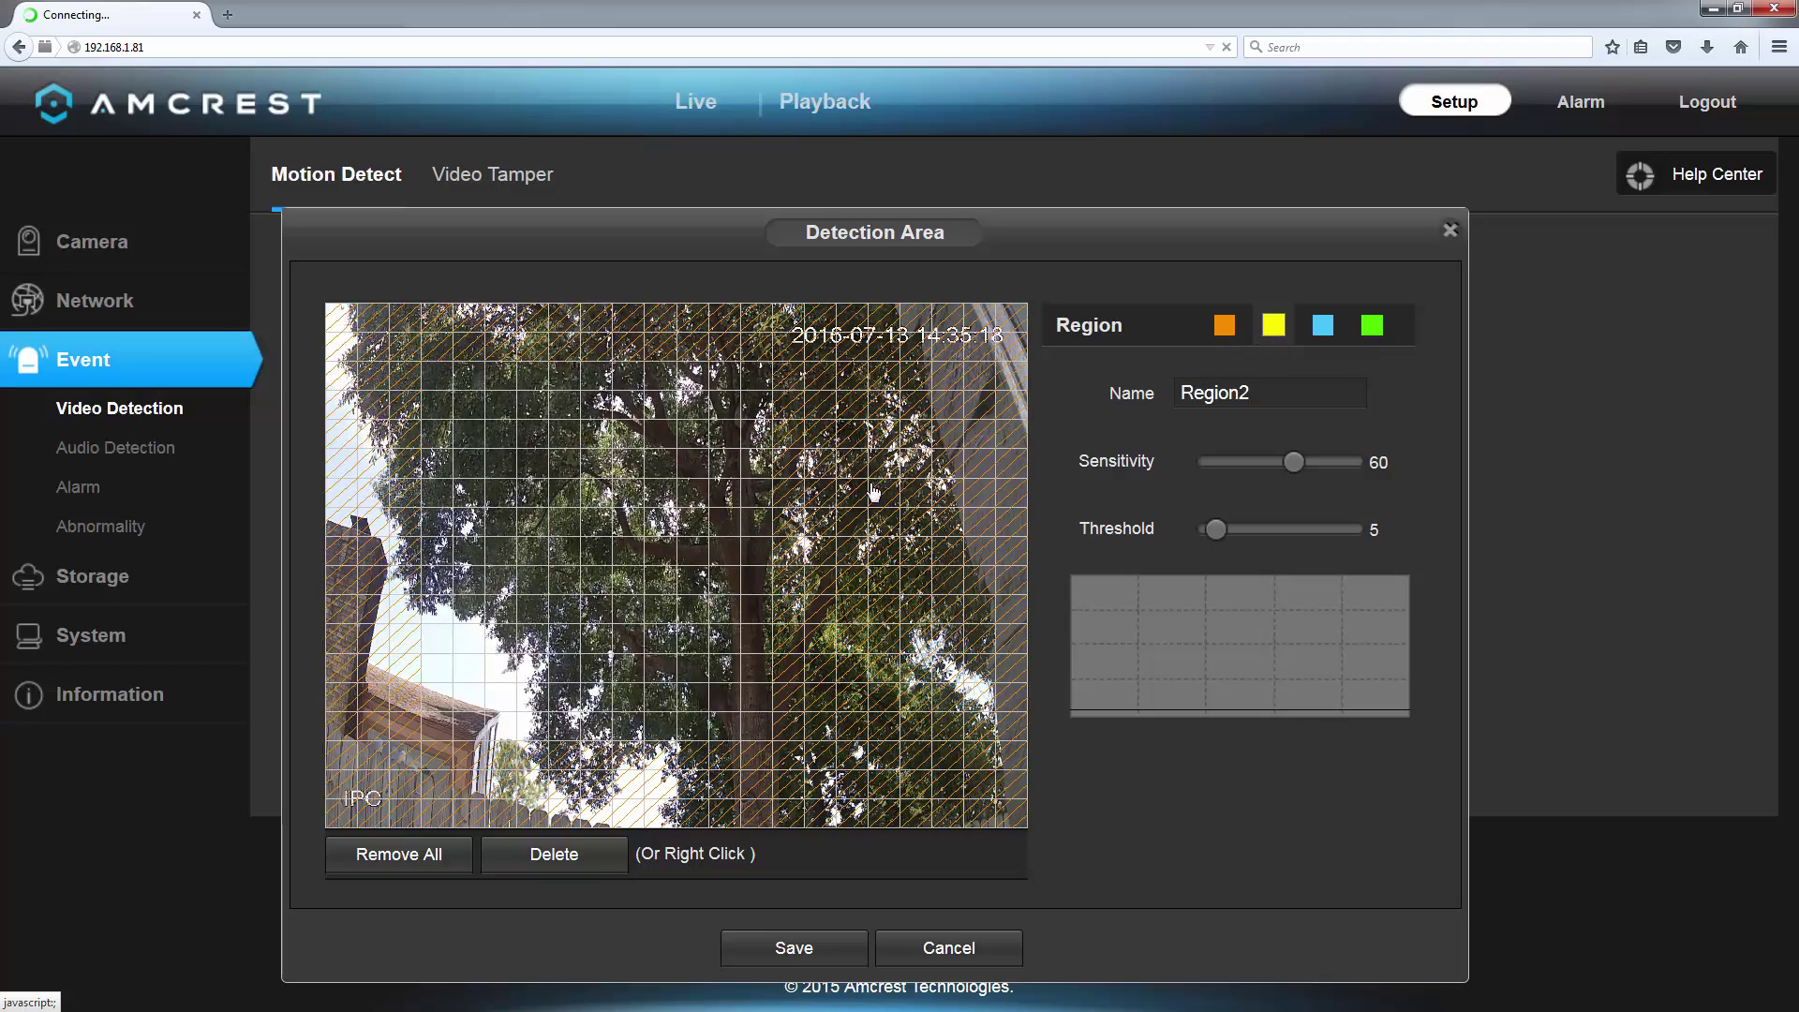
pyautogui.moveTo(874, 494); pyautogui.dragTo(583, 709)
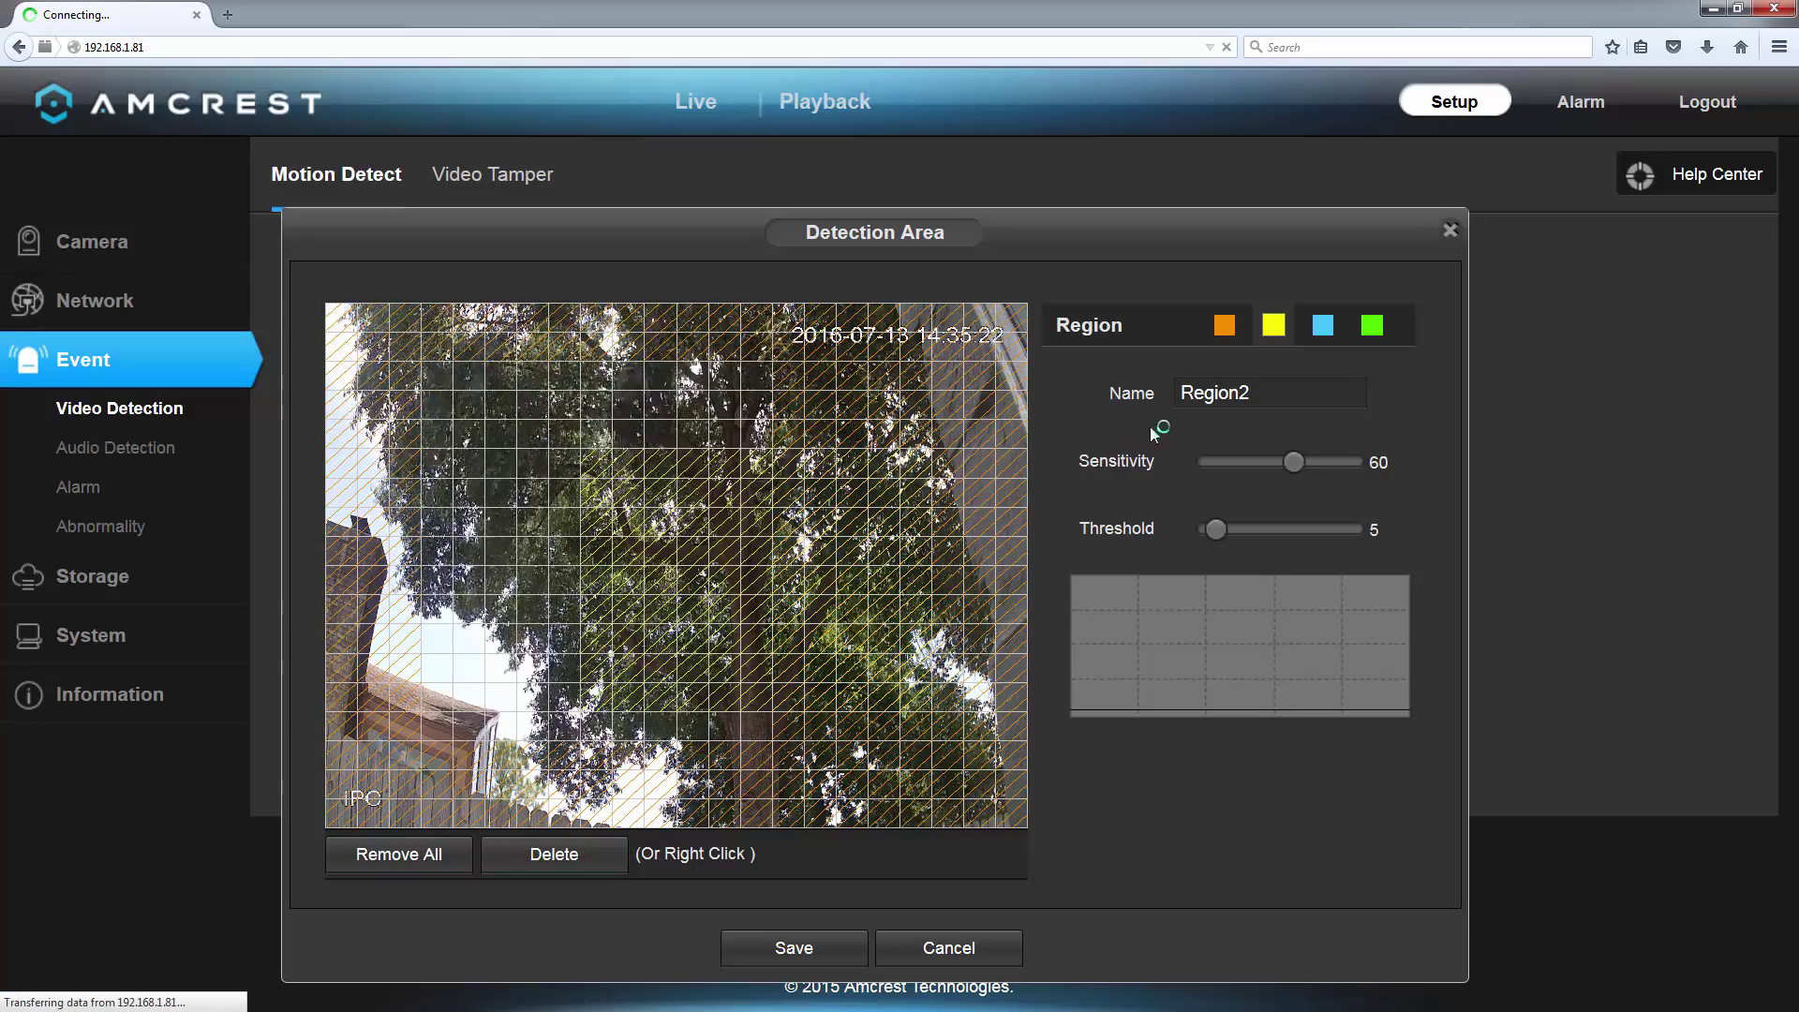
pyautogui.click(1322, 328)
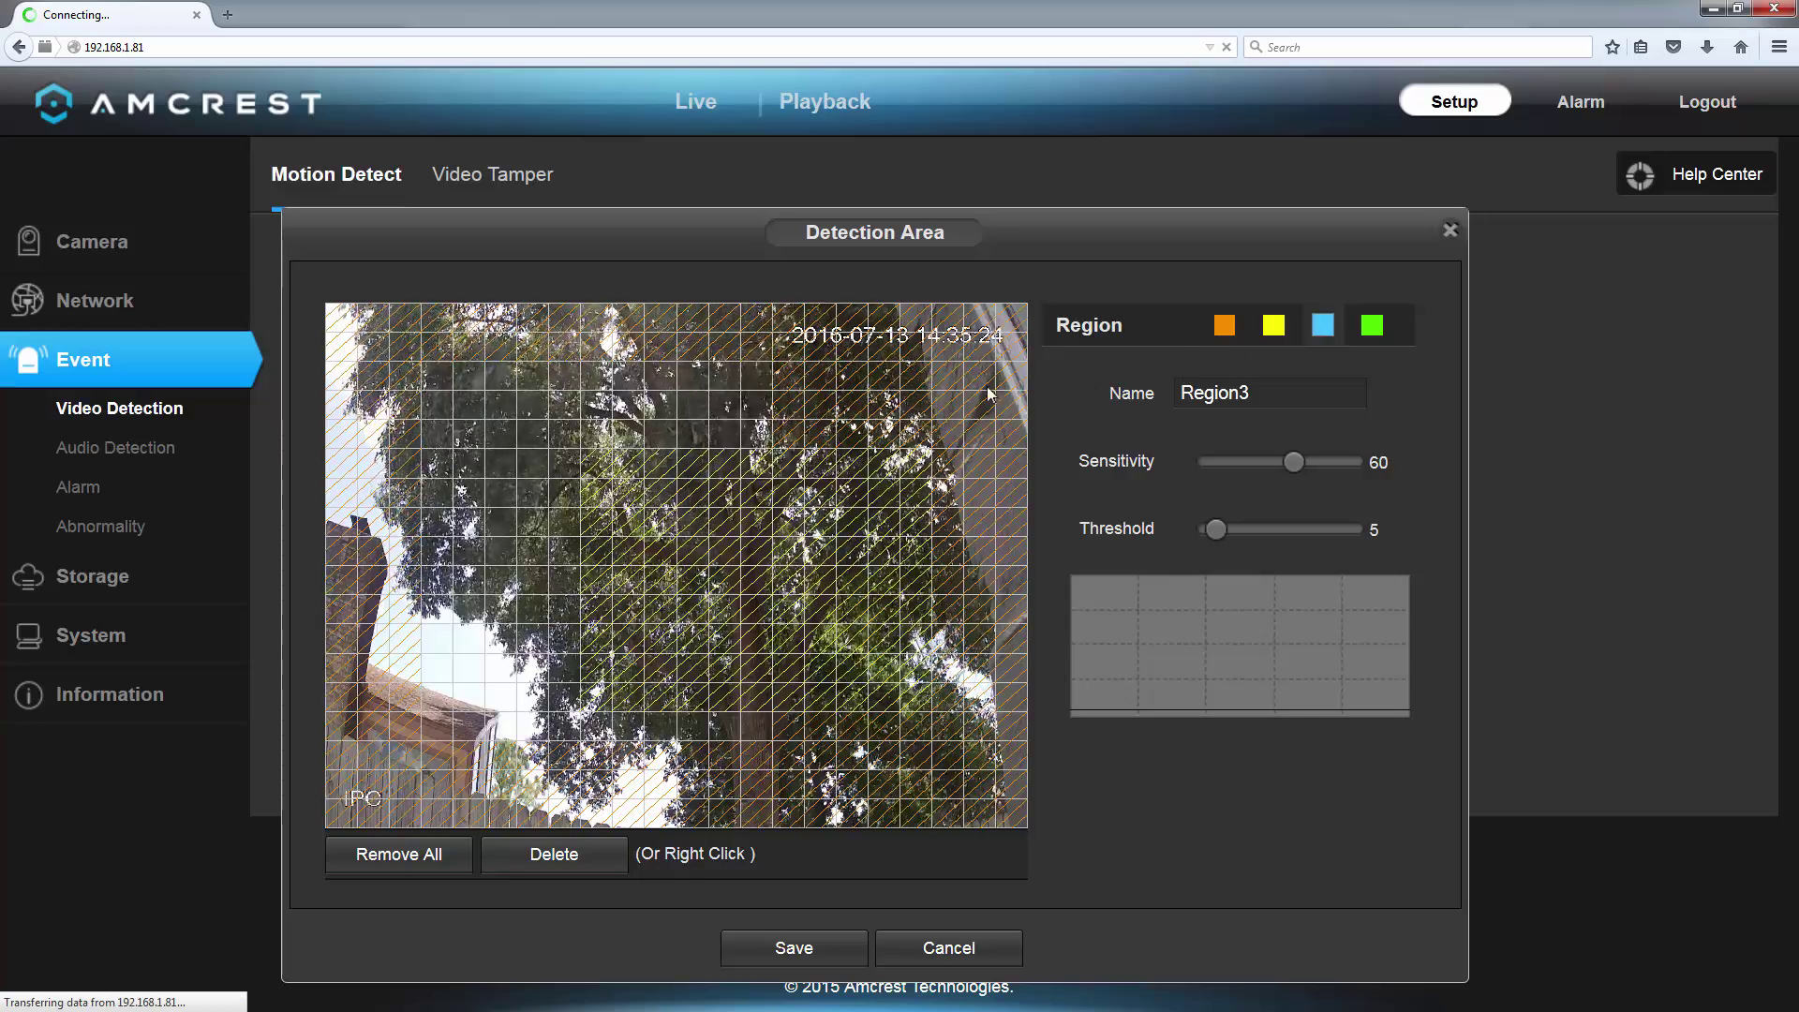
pyautogui.moveTo(824, 398); pyautogui.dragTo(506, 616)
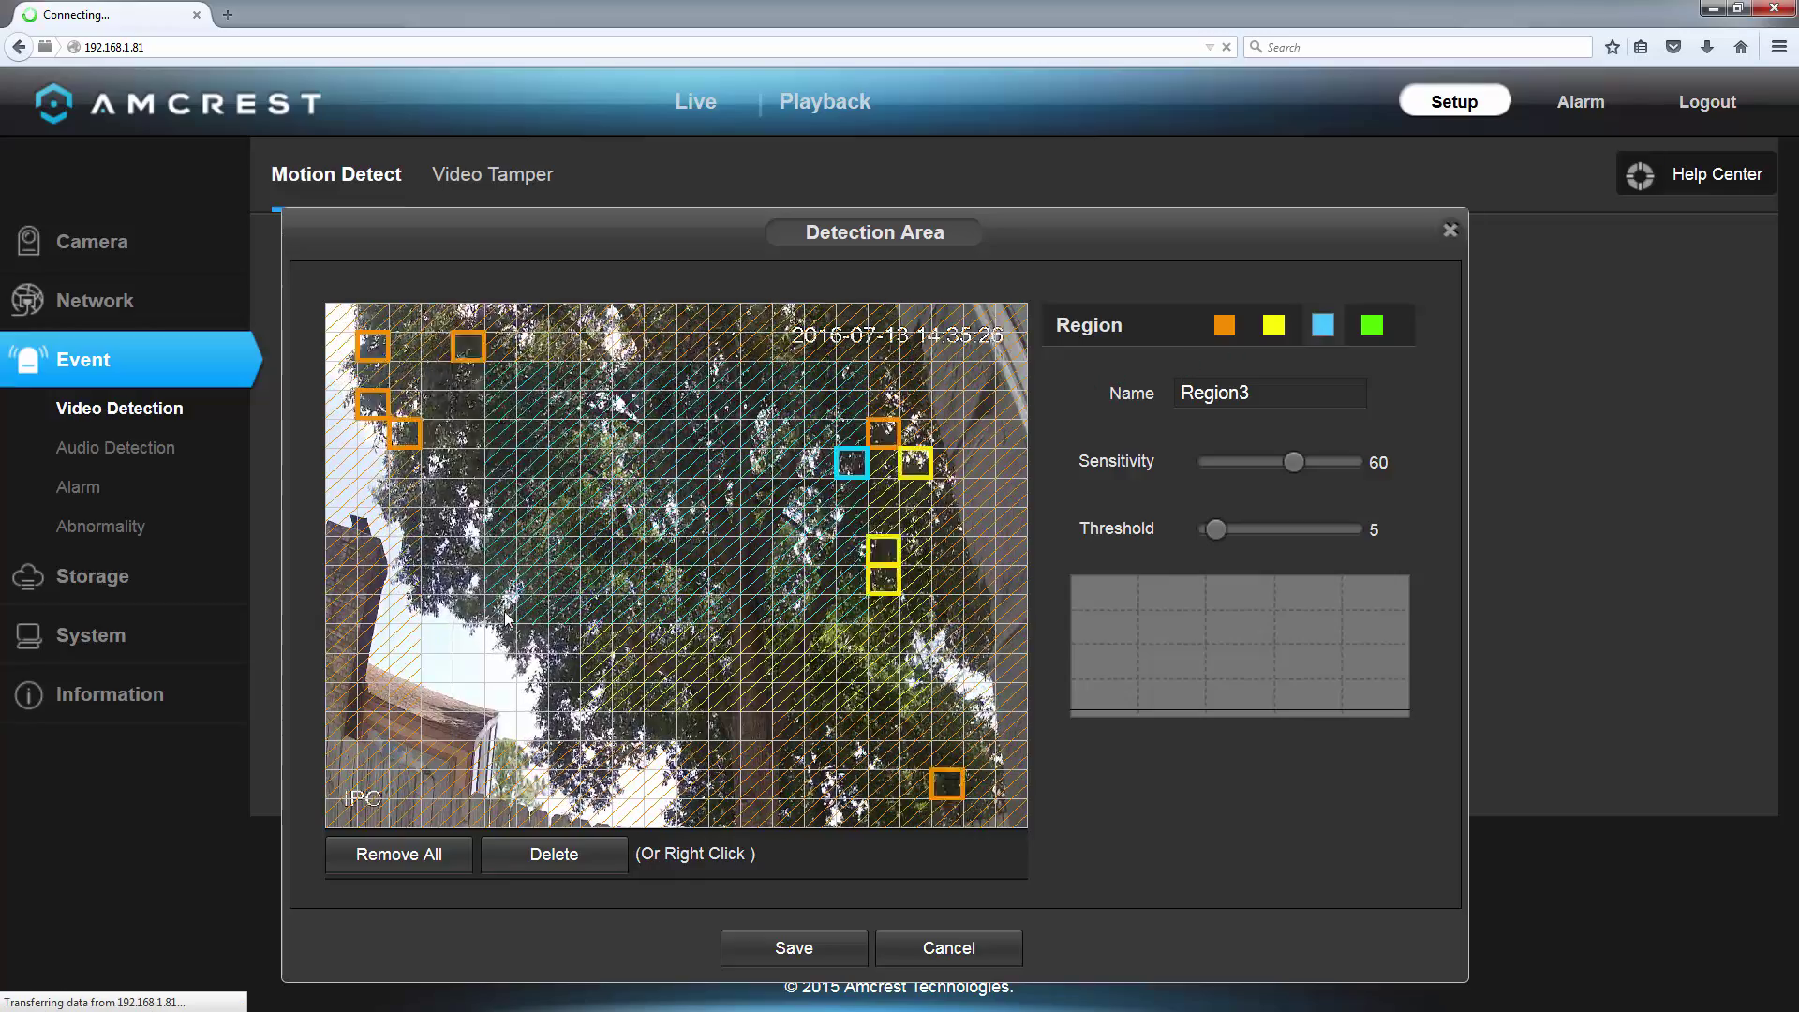
pyautogui.click(1373, 328)
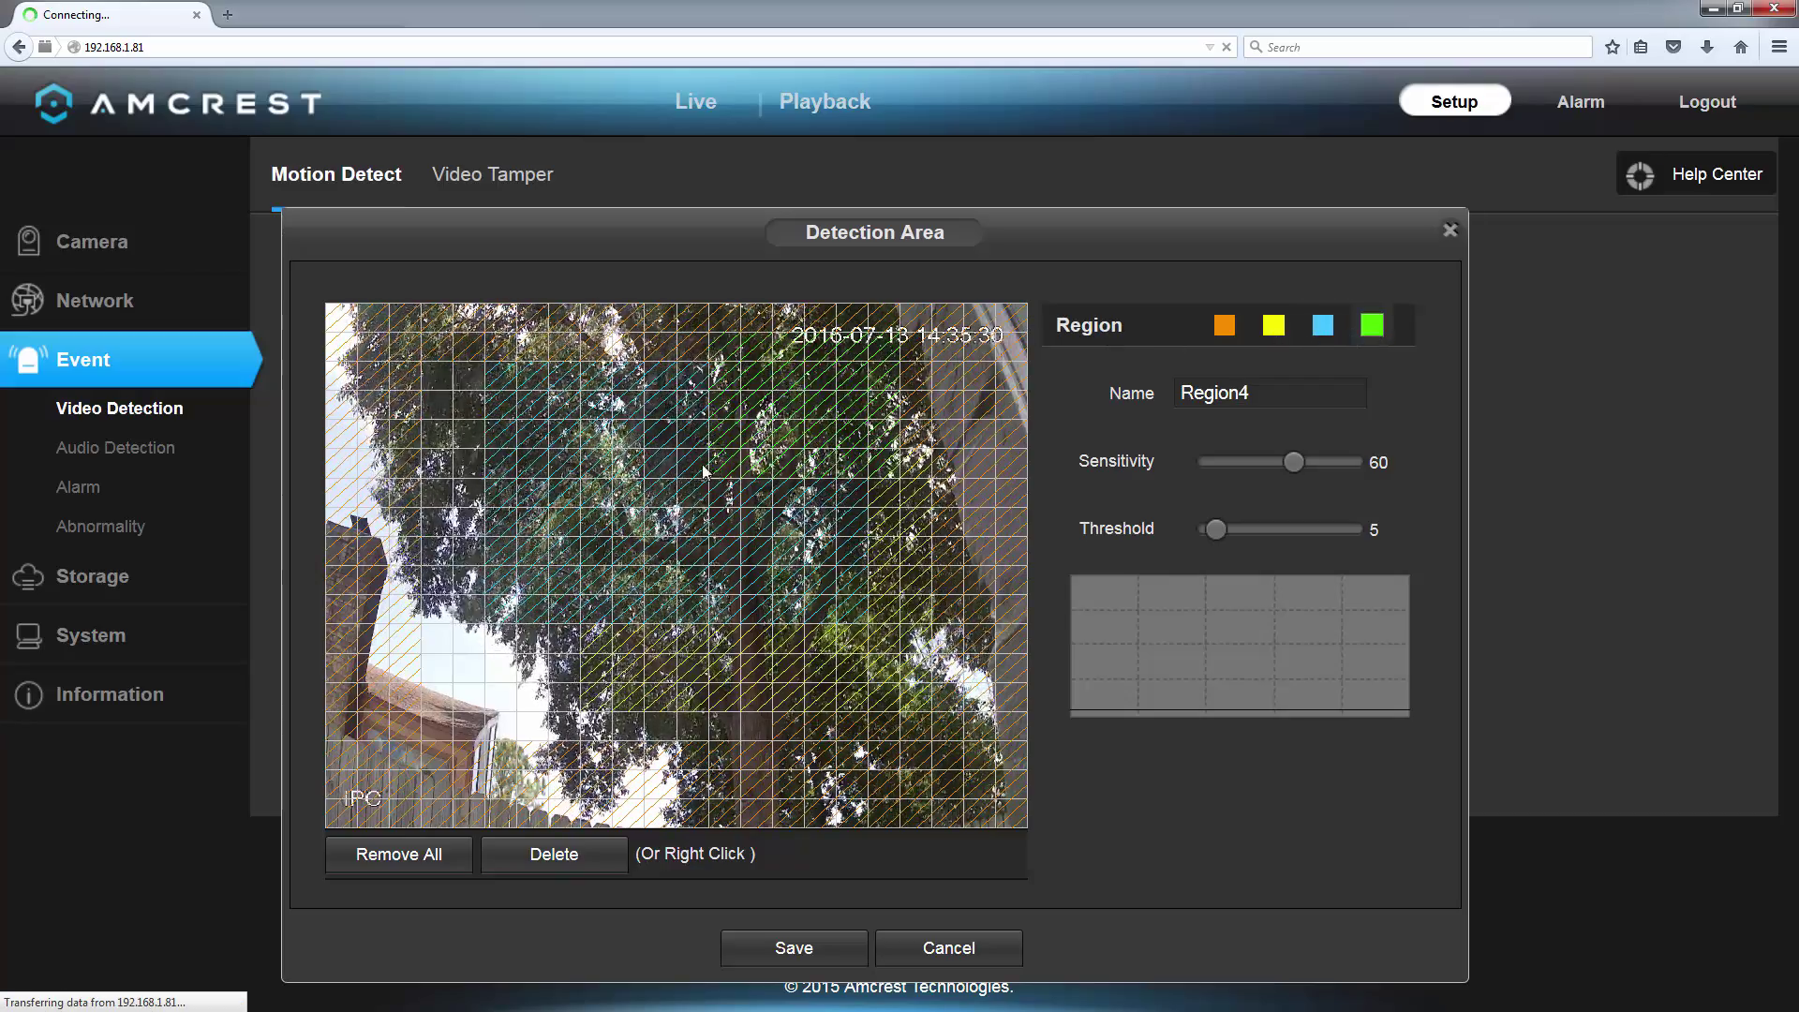
pyautogui.moveTo(704, 471); pyautogui.dragTo(593, 538)
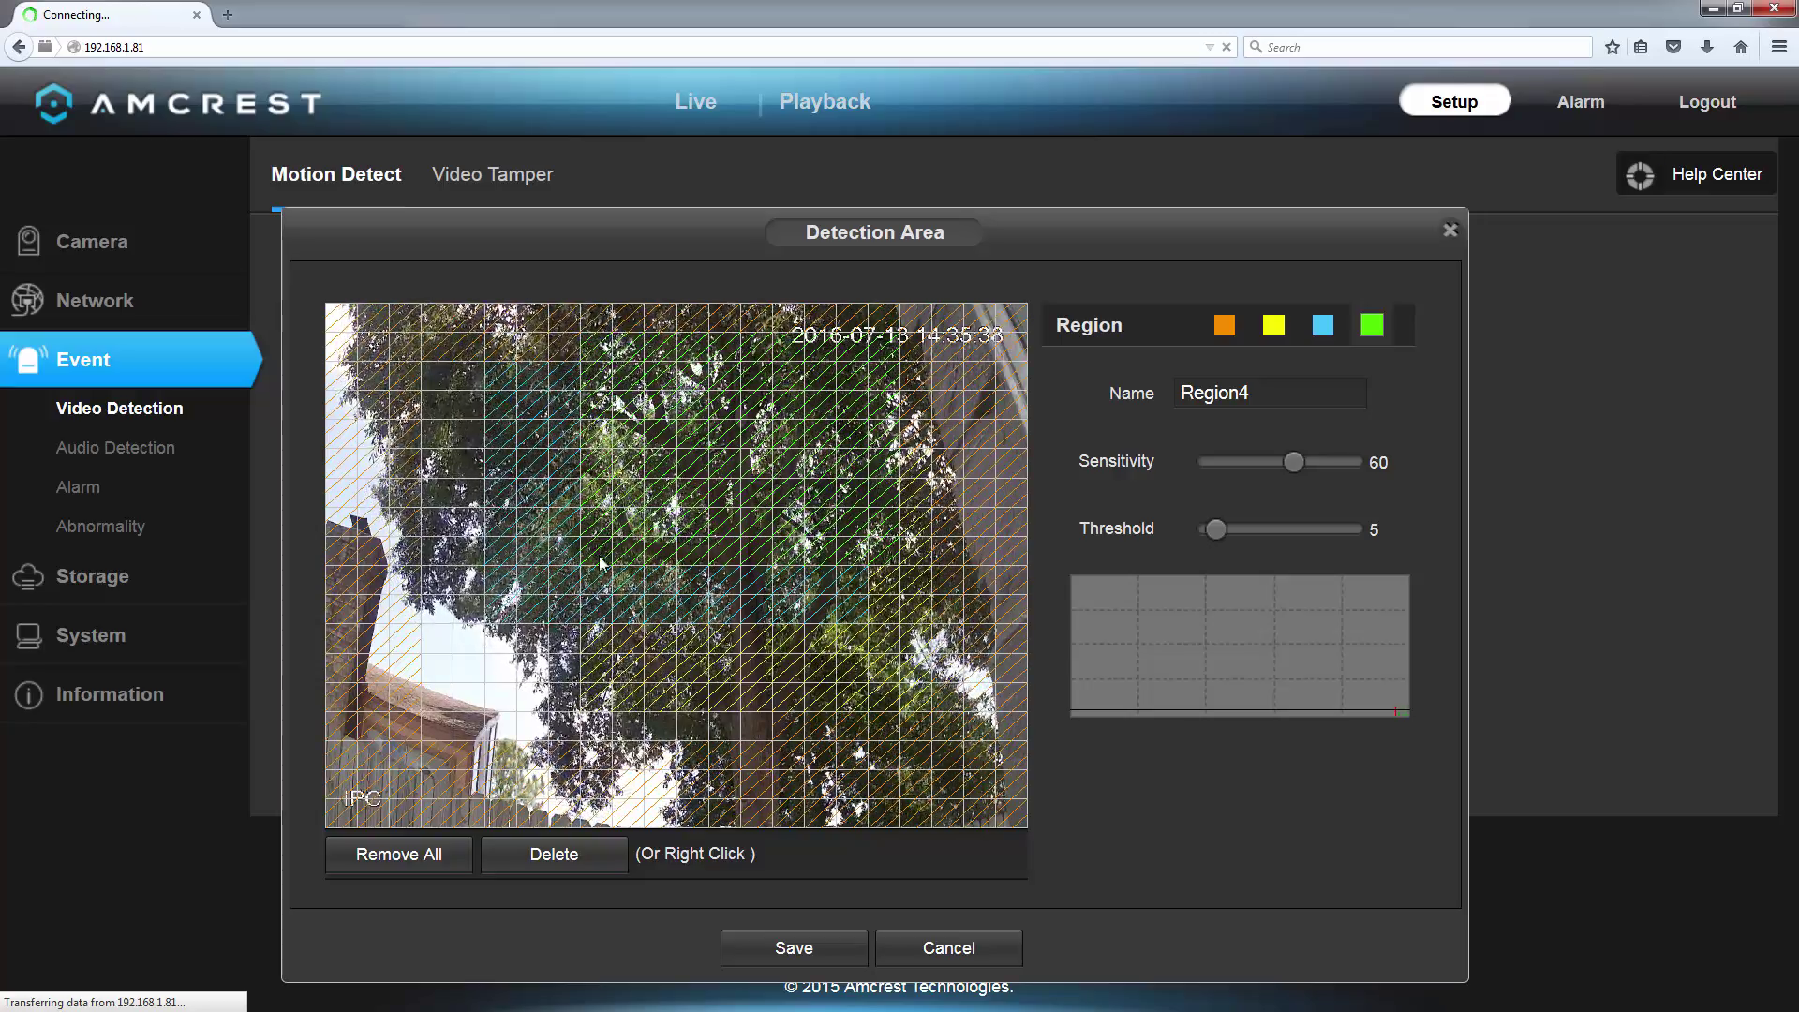
pyautogui.click(903, 954)
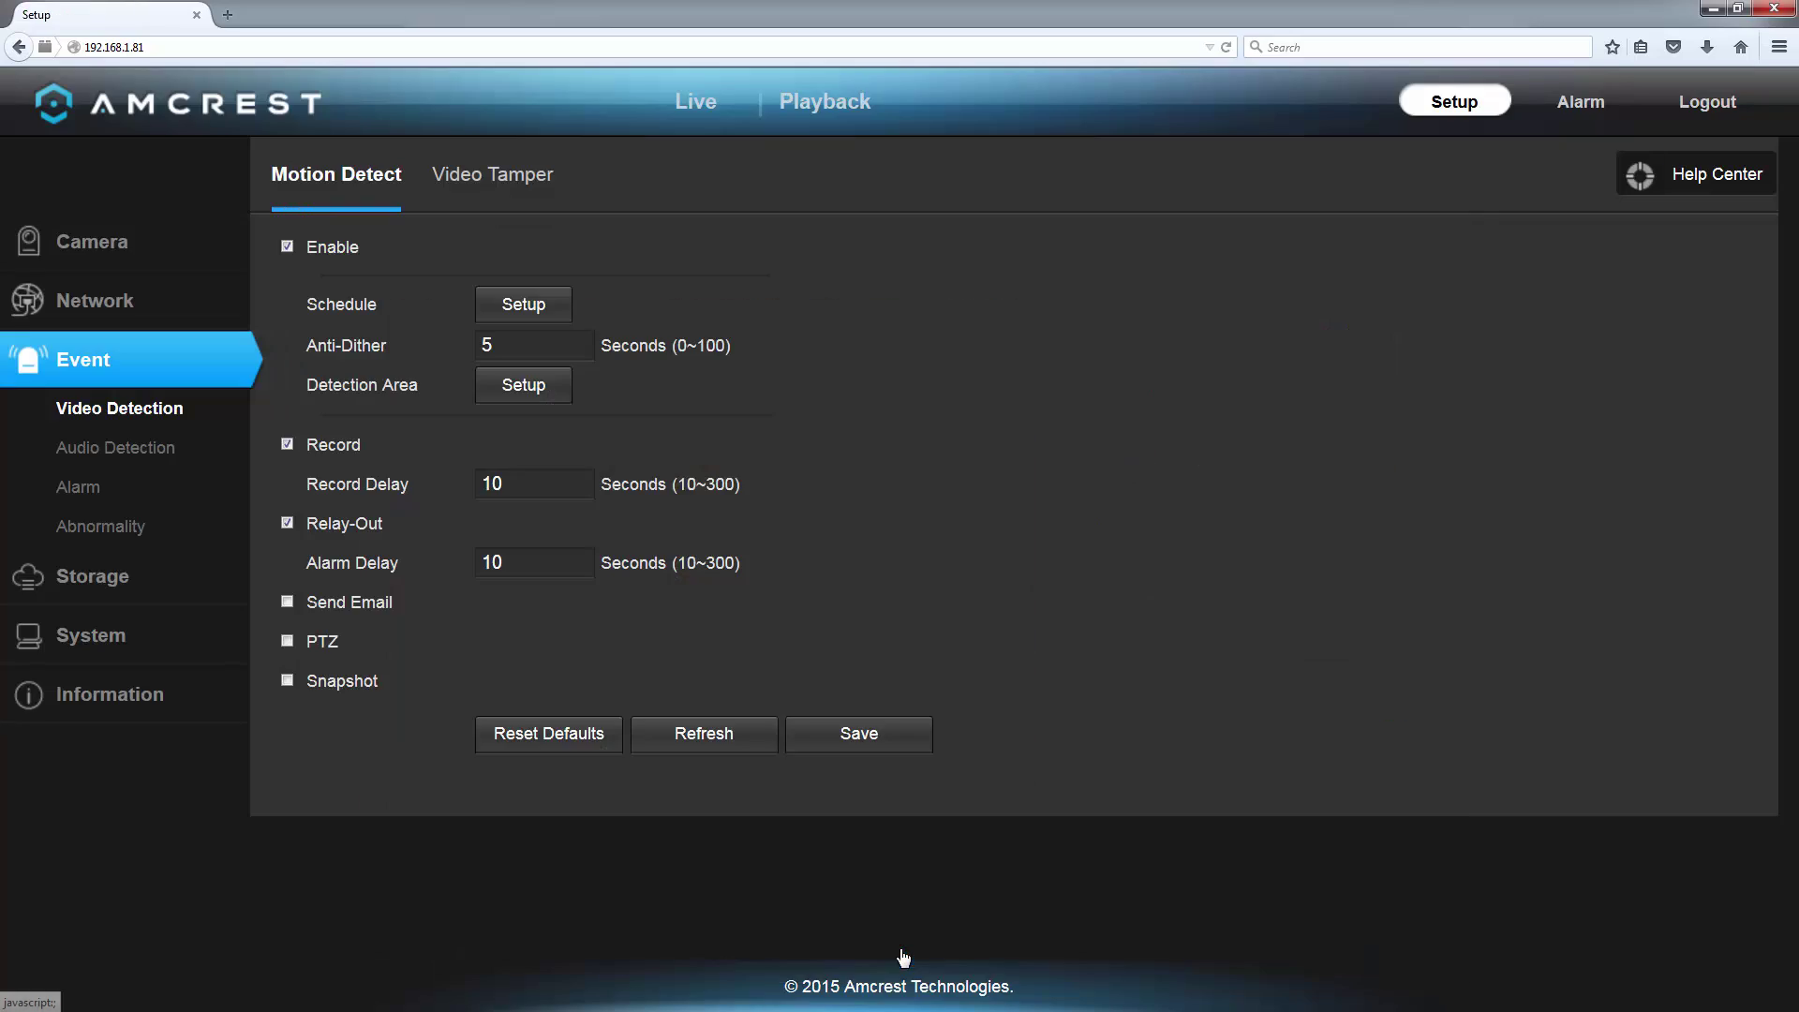
# - Save the Motion Detect settings with Enable, Record and Relay-Out checked, then refresh them
pyautogui.click(850, 759)
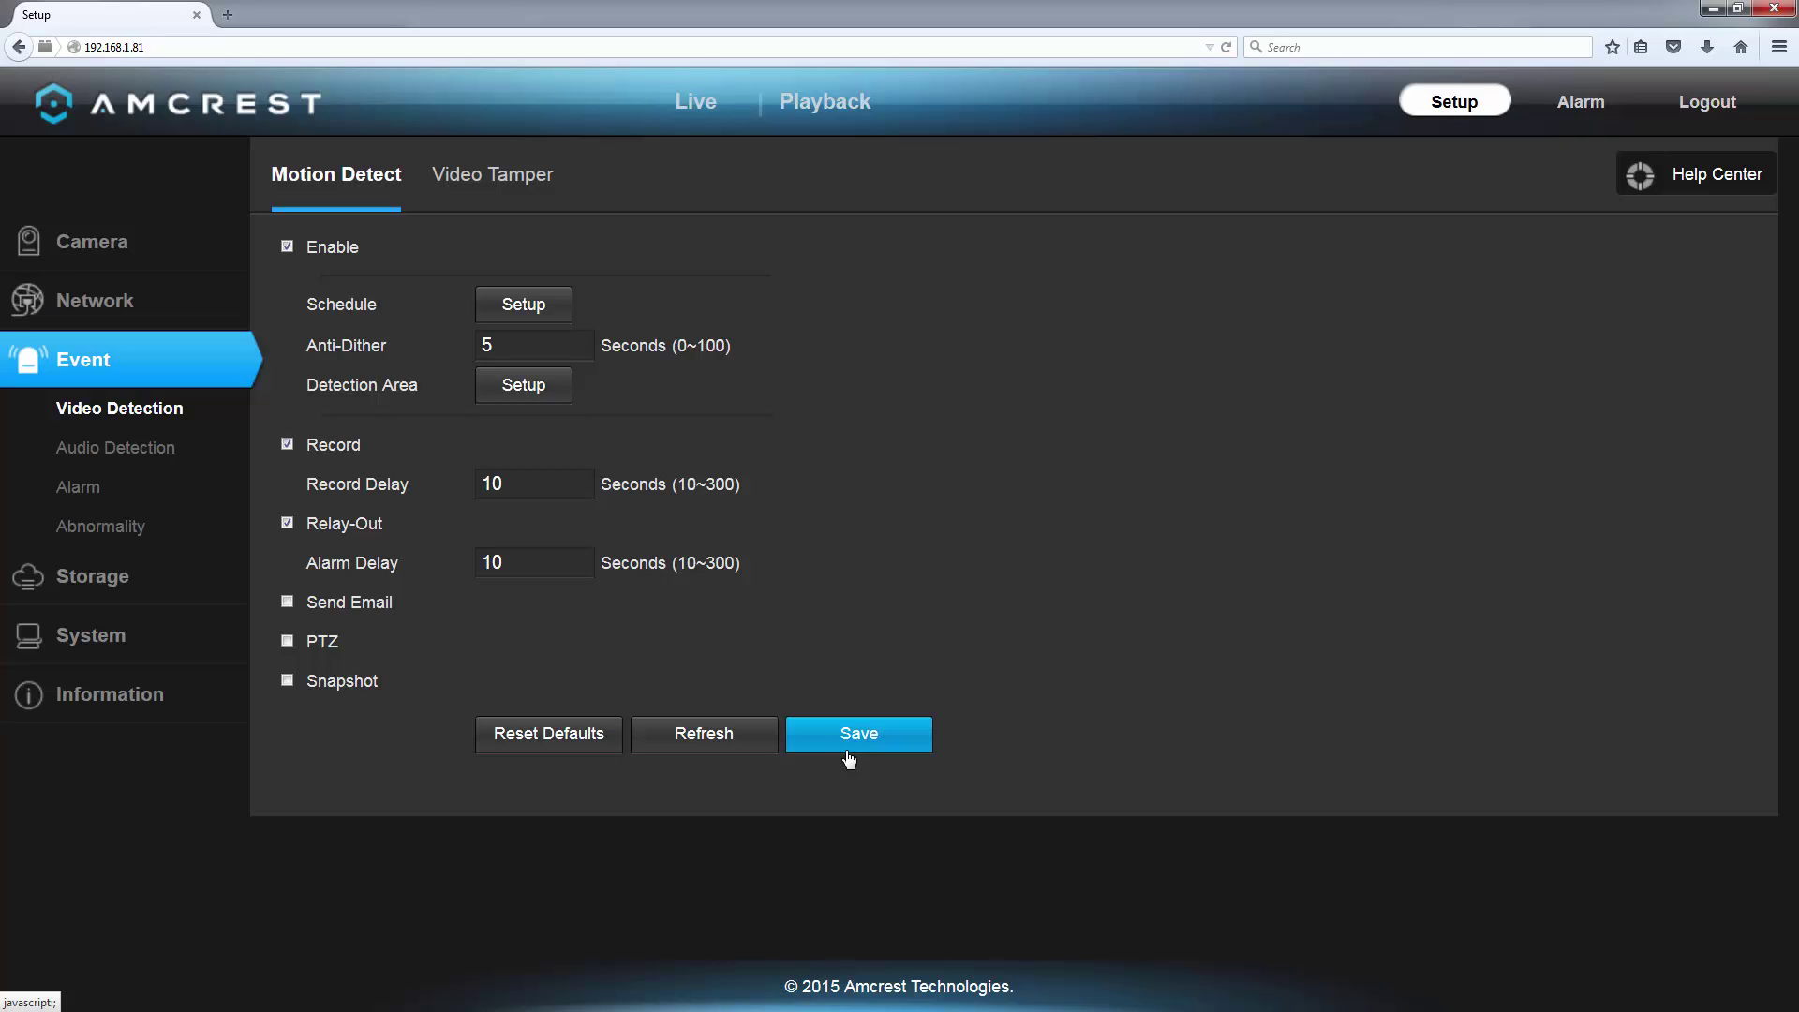
pyautogui.click(849, 759)
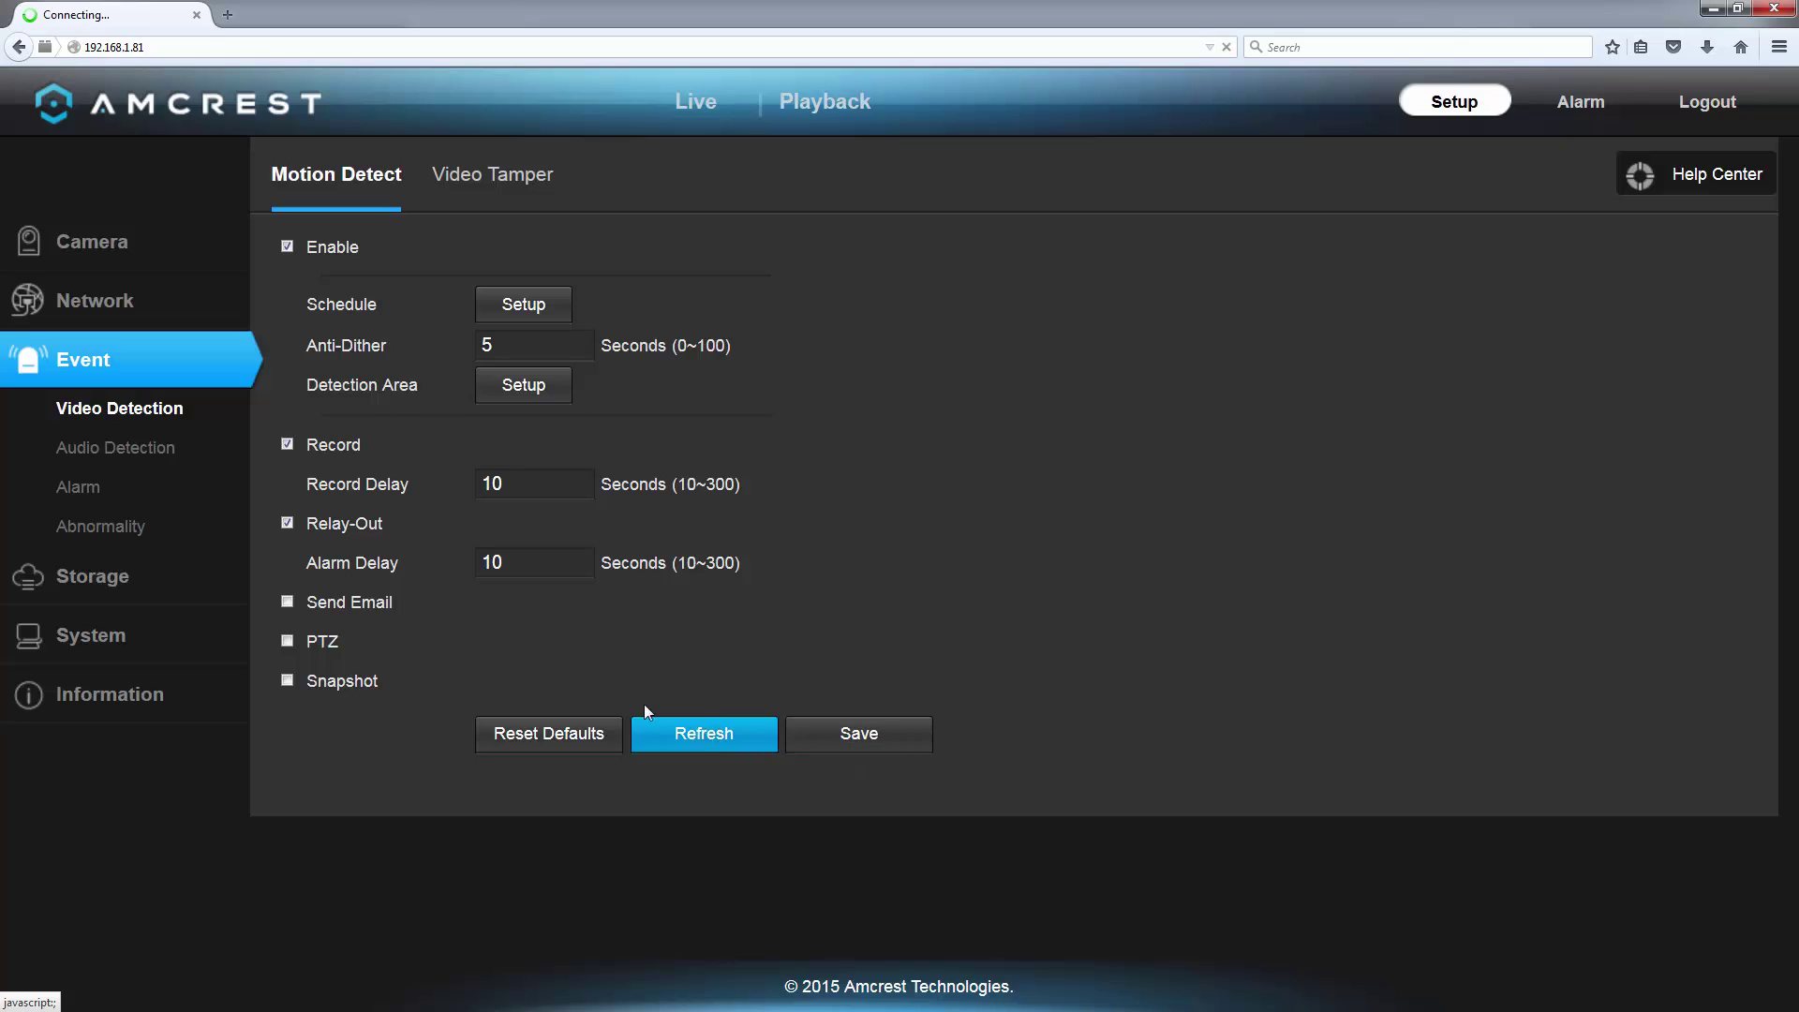
# - In System > Auto Maintain, enable Auto Delete Old Files, set to Customized, 1 days
pyautogui.click(202, 635)
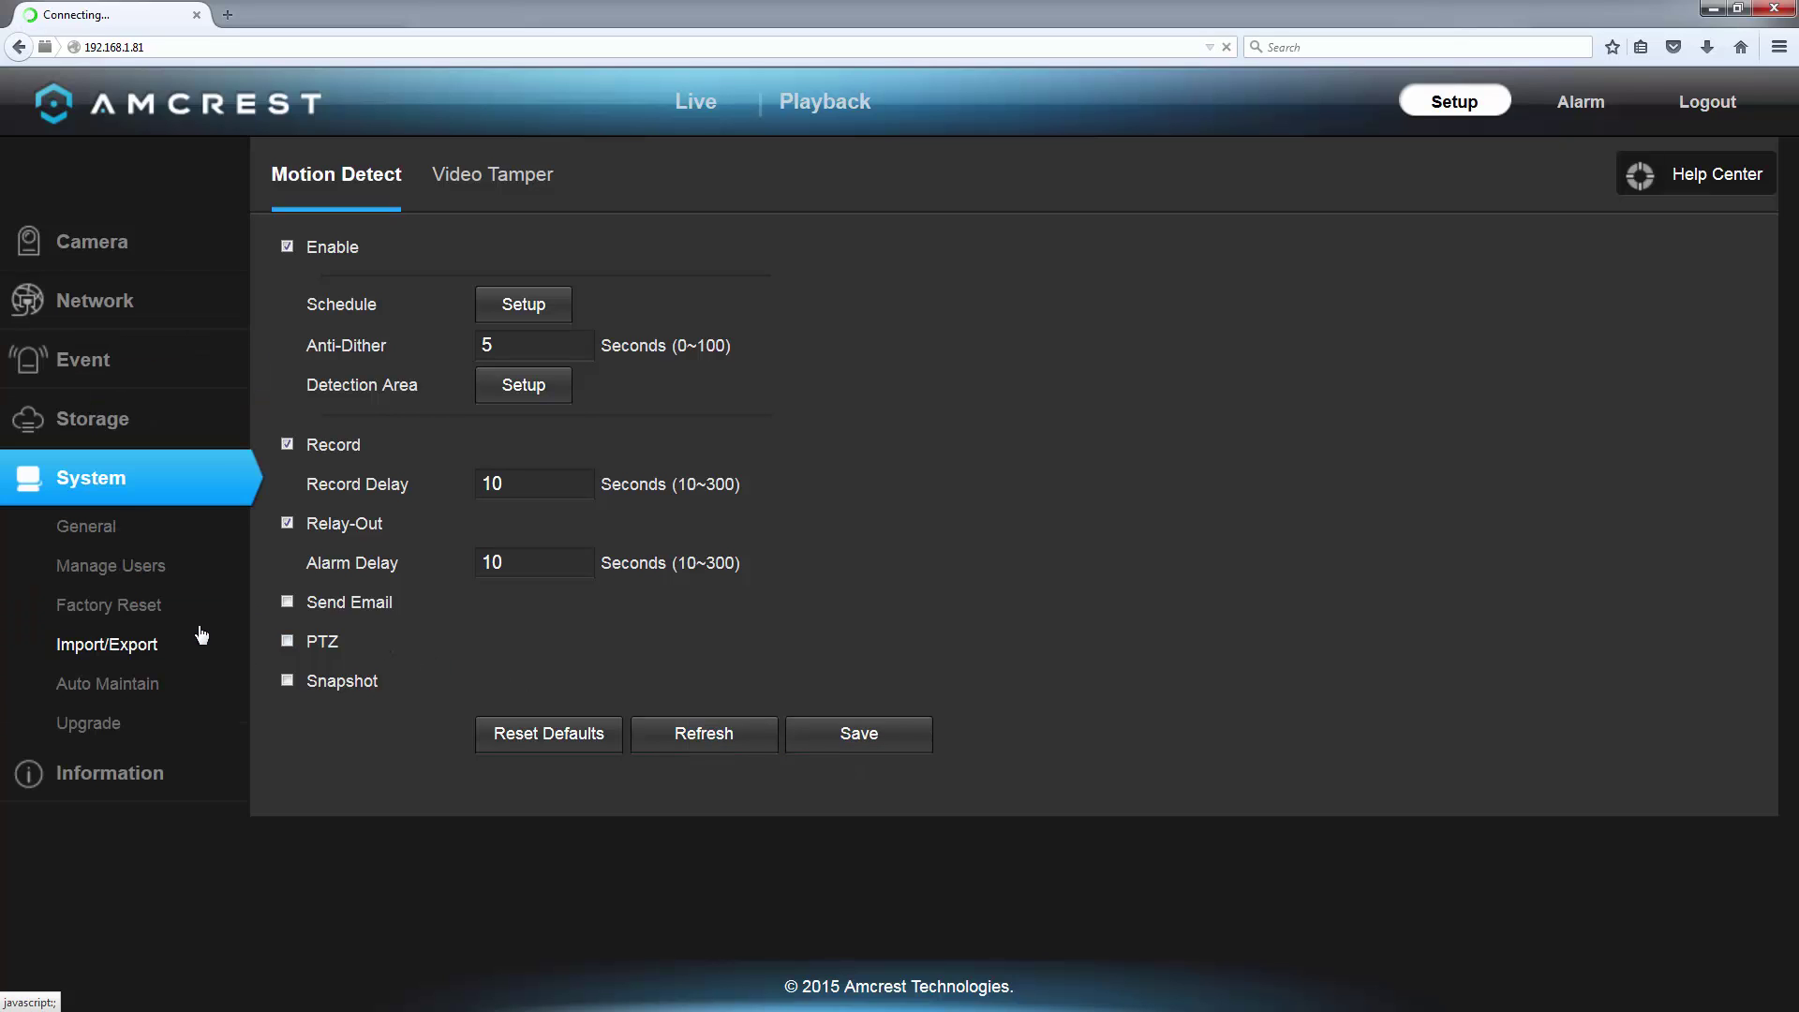
pyautogui.click(152, 685)
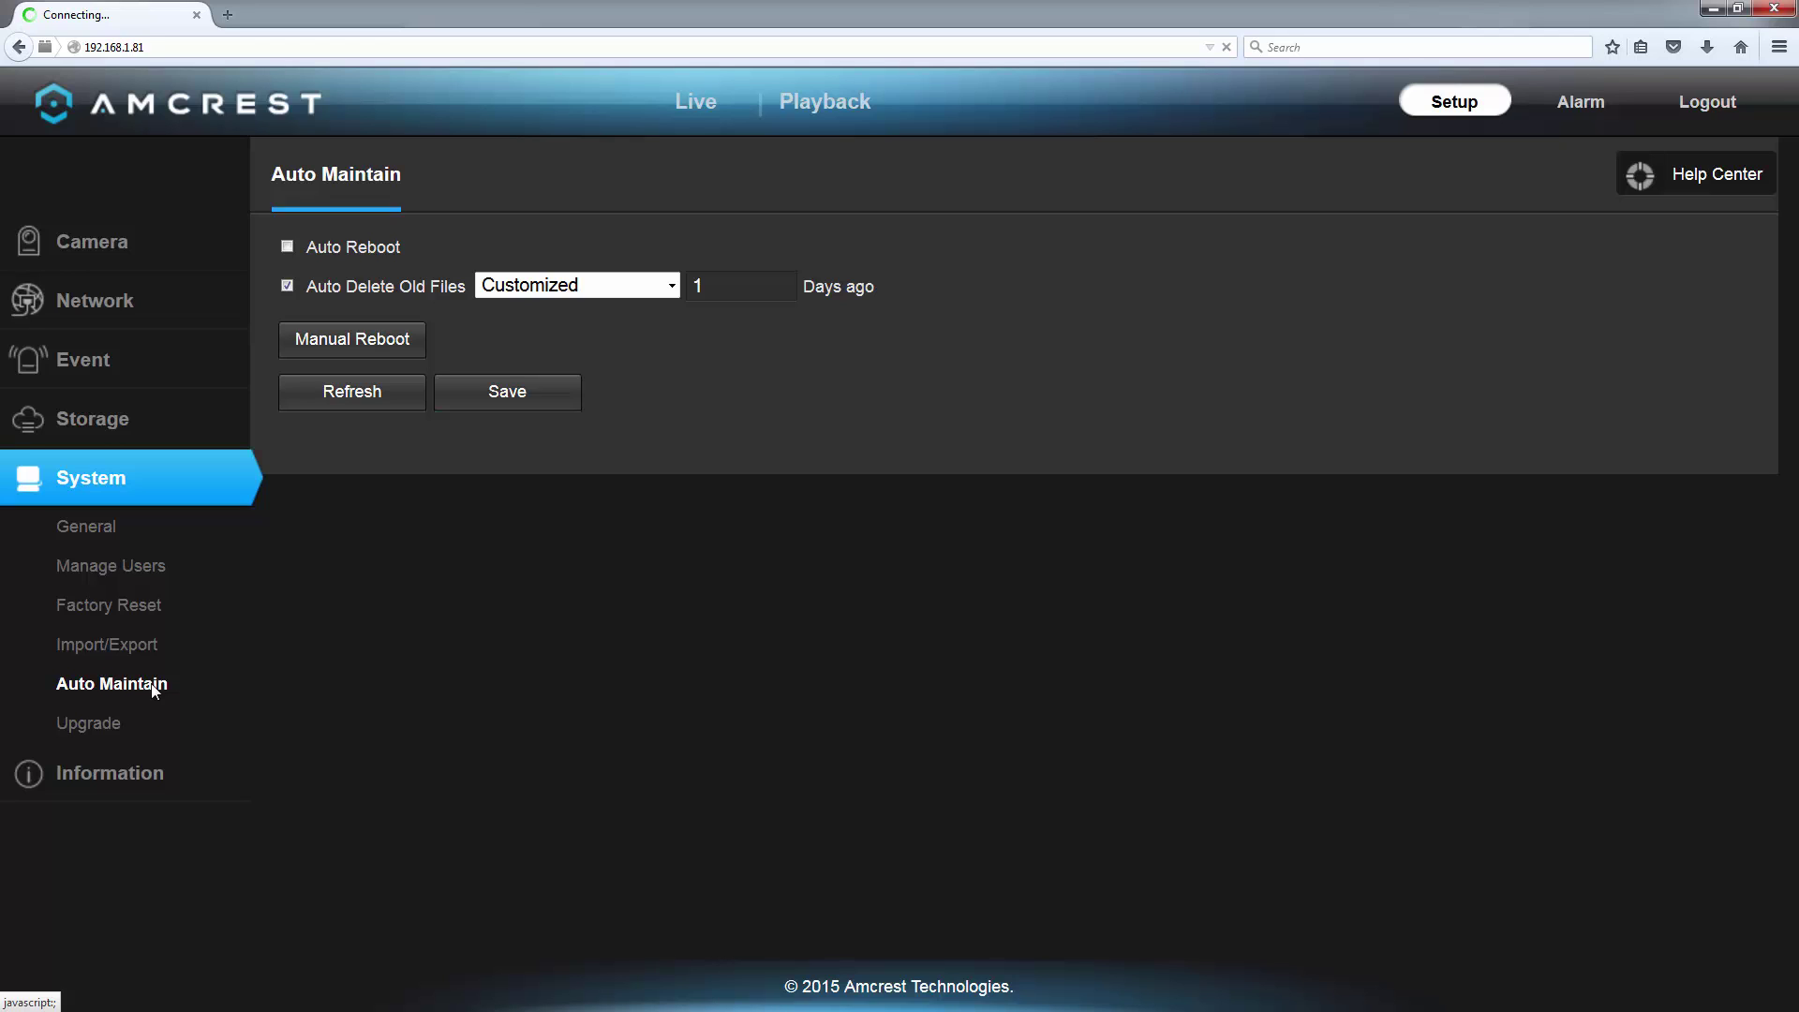
pyautogui.click(288, 293)
pyautogui.click(288, 293)
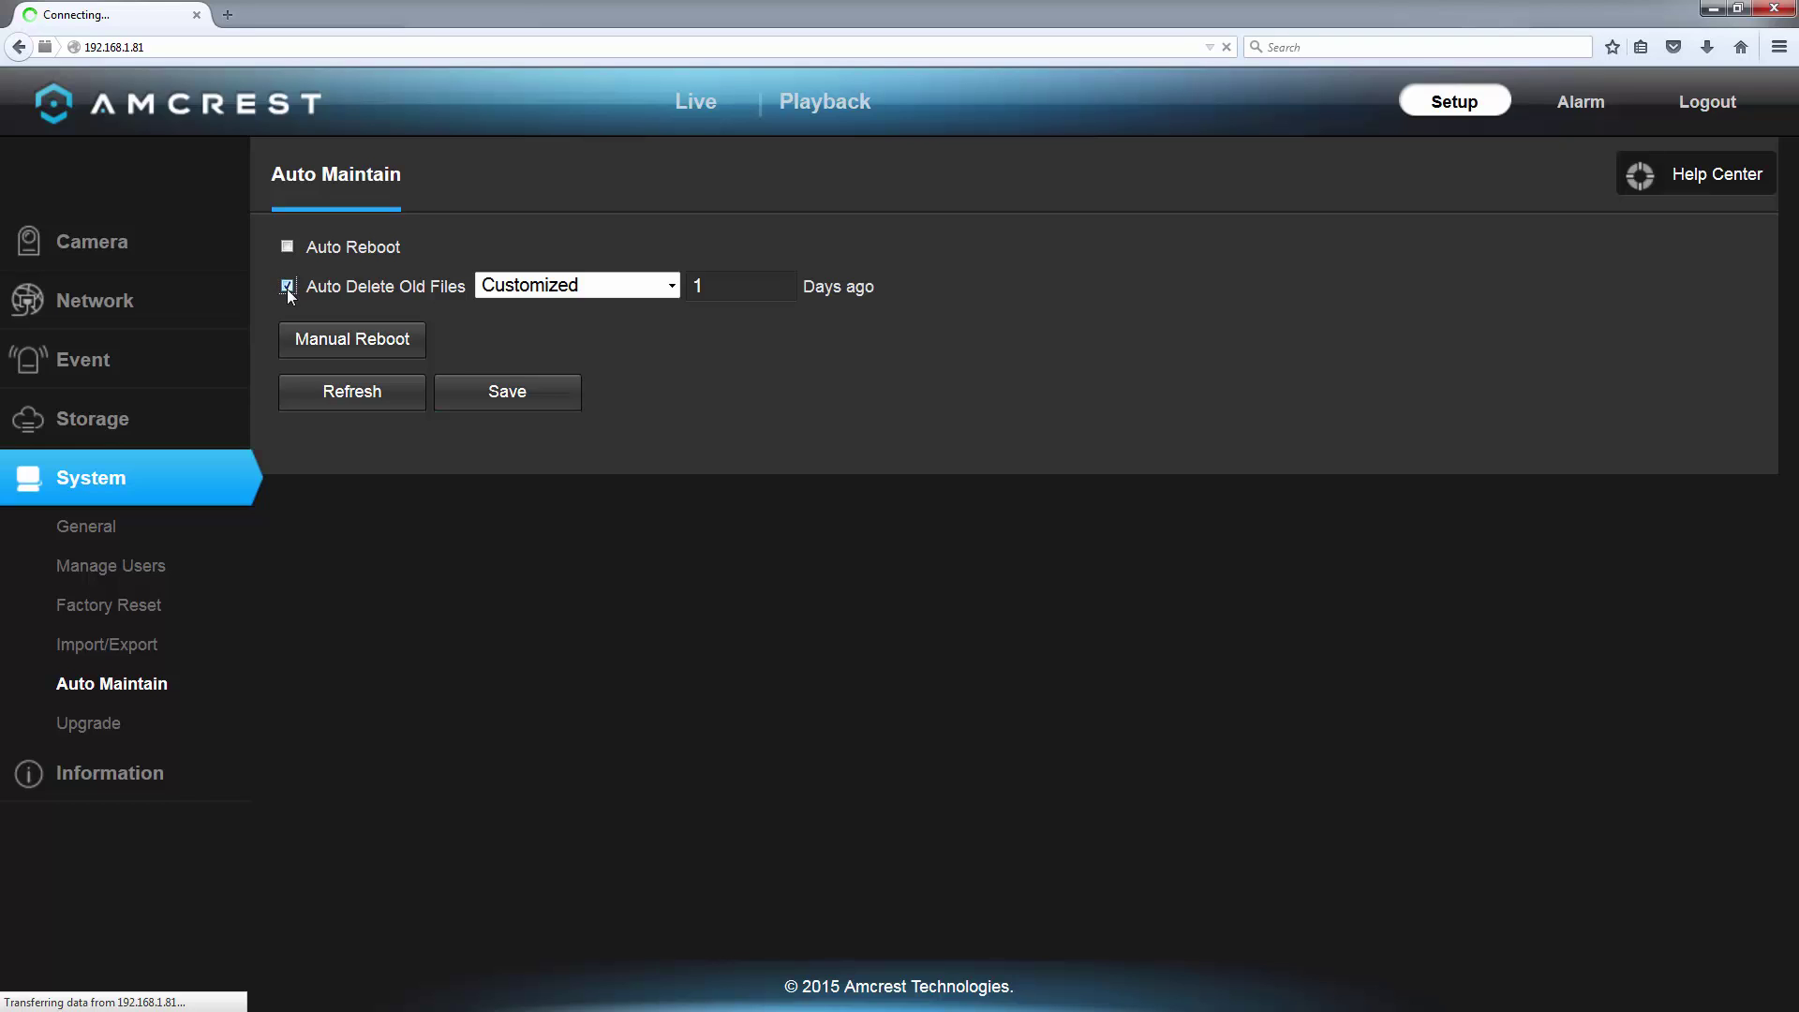